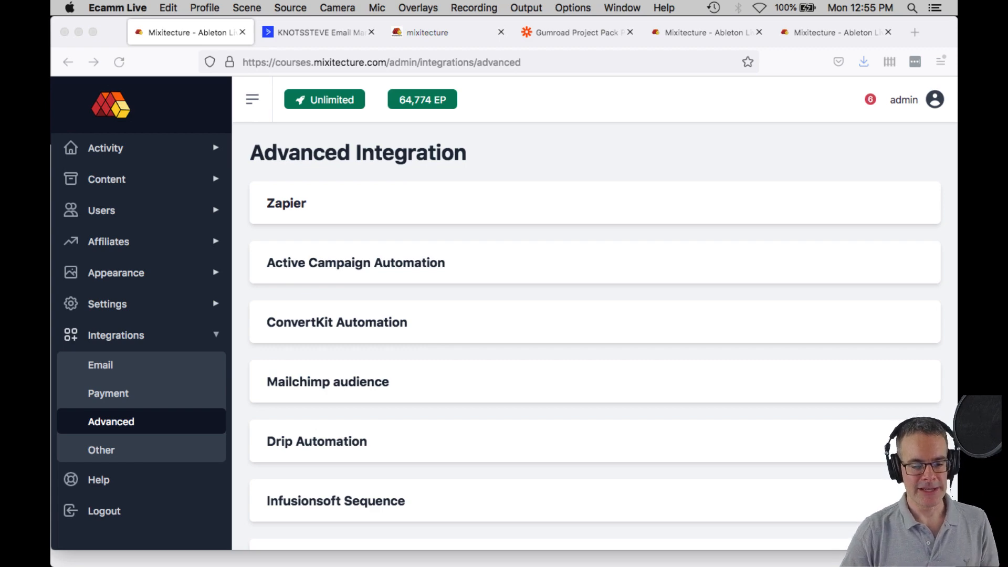
Switch to Firefox, open the Zapier integration instructions and examine how to bring someone from another app into MemberVault.
key(super+Tab)
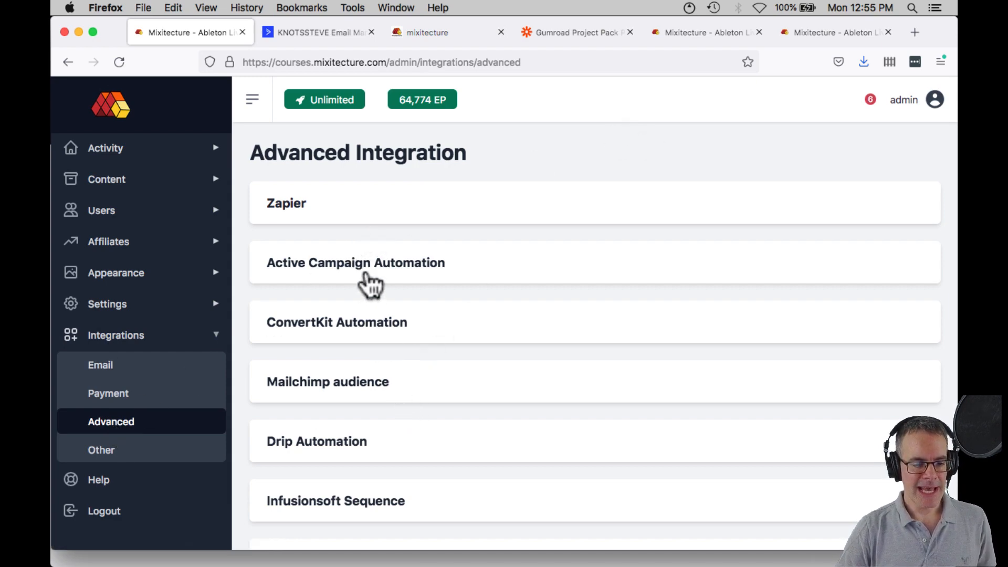
click(369, 212)
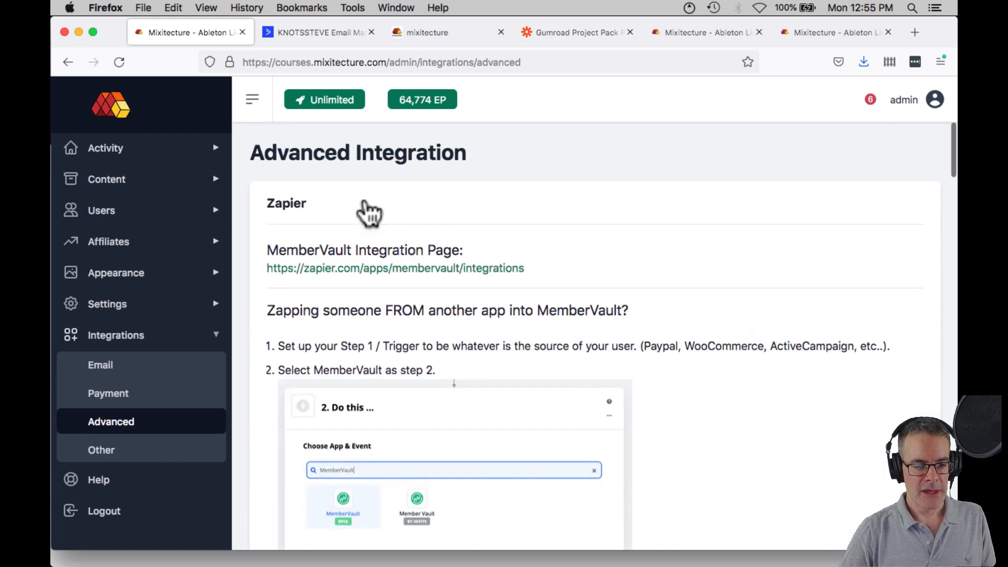
scroll(556, 270, down, 1)
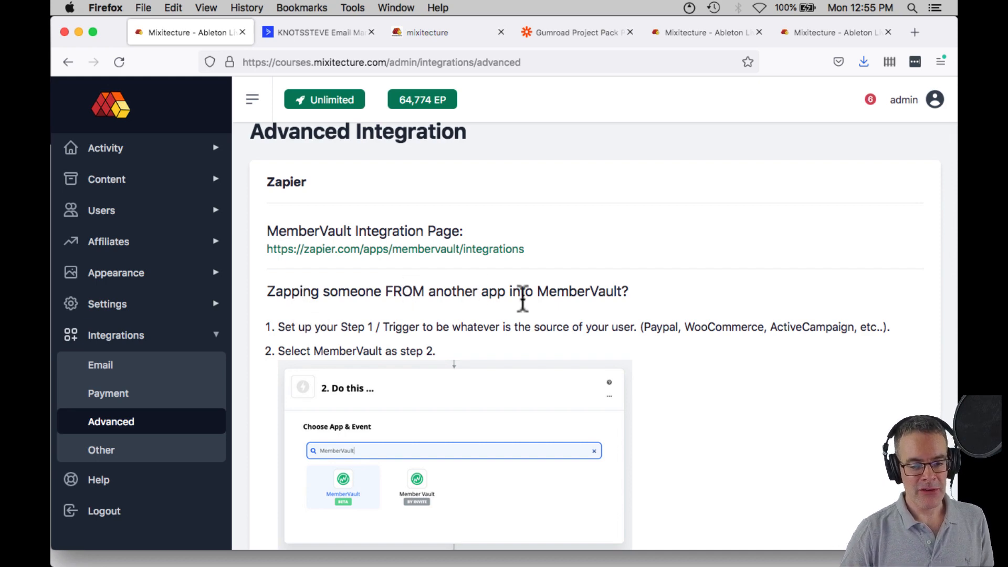
scroll(523, 299, down, 3)
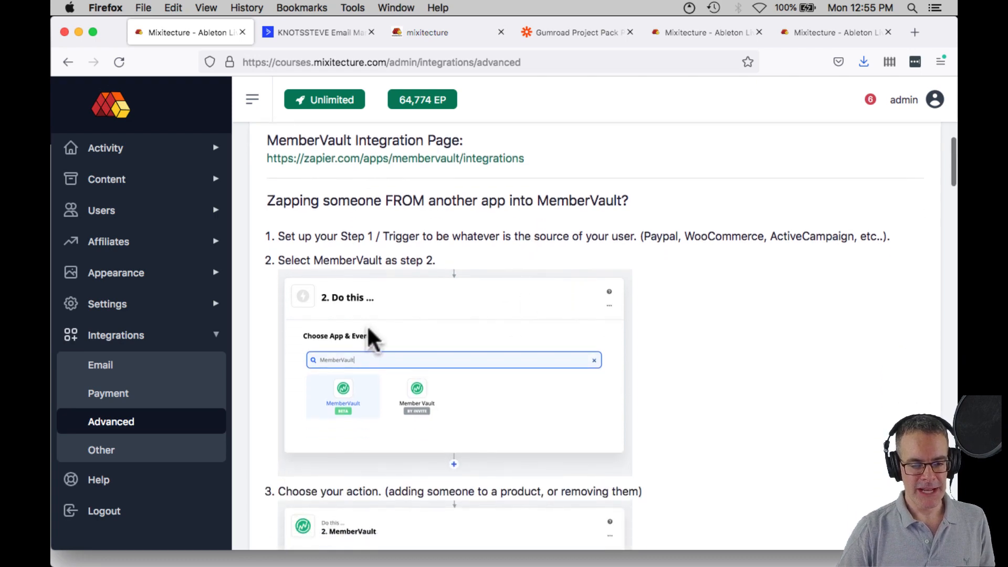
scroll(414, 325, down, 10)
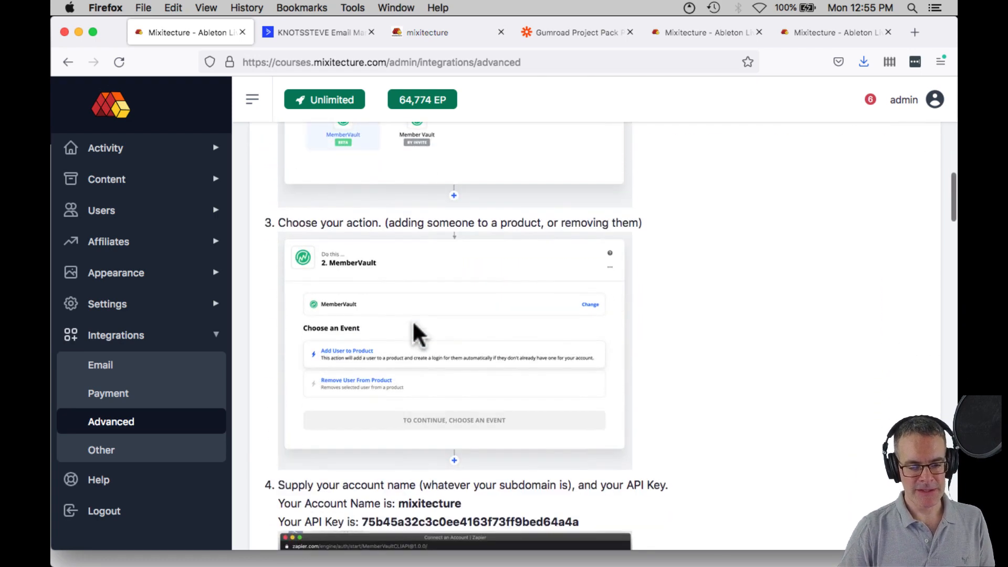
scroll(414, 325, down, 15)
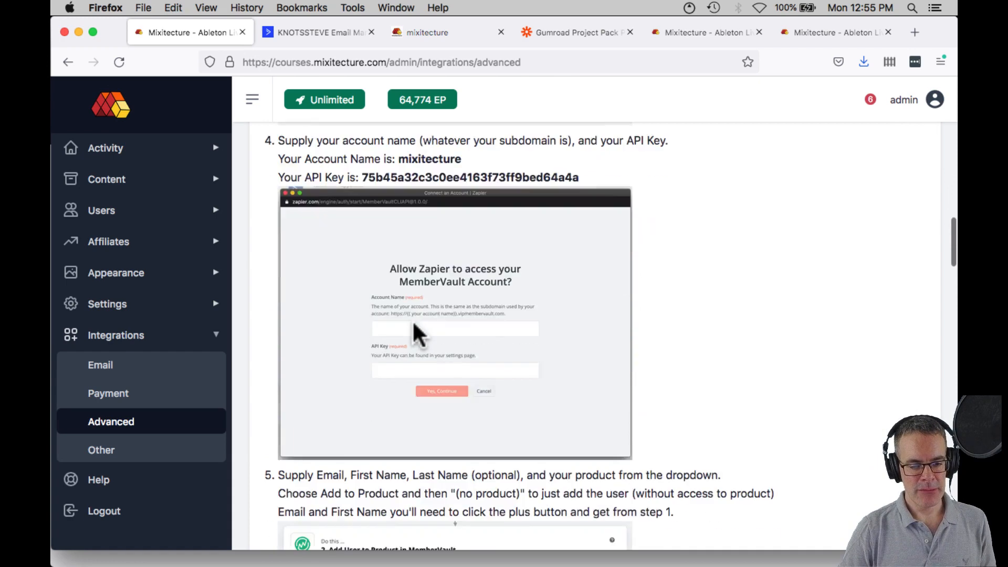
scroll(414, 325, down, 6)
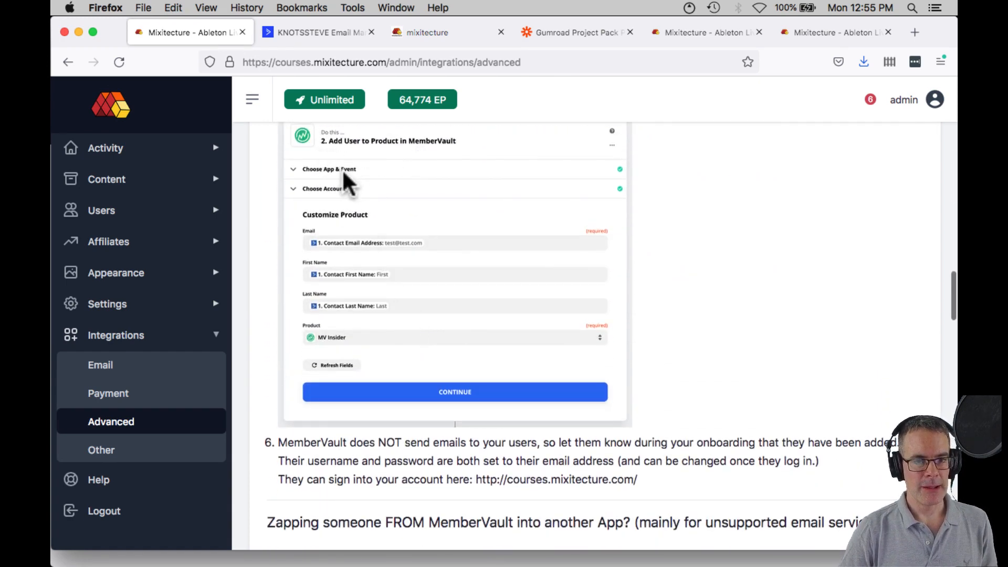
scroll(344, 174, down, 9)
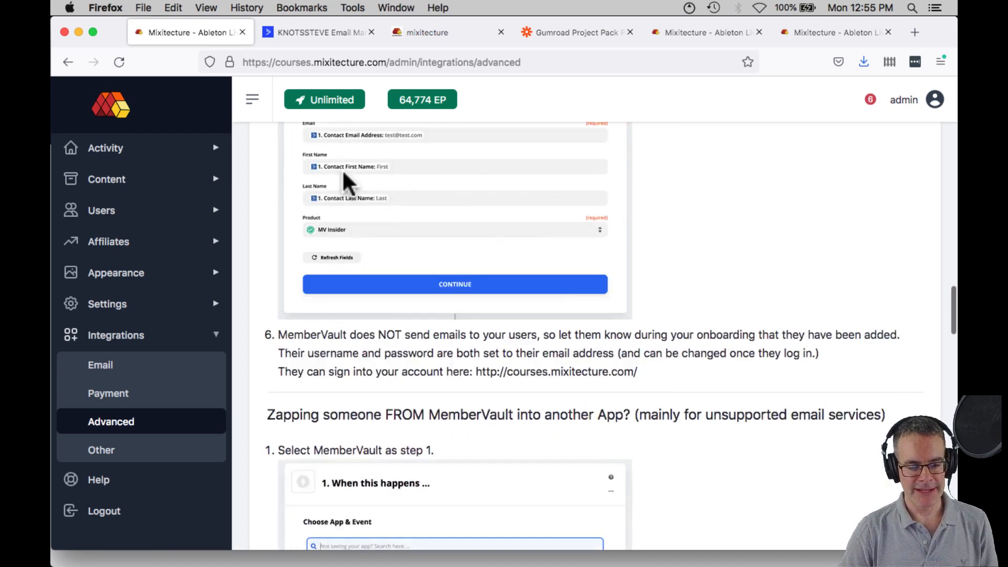
Examine the Zapier instructions for sending someone from MemberVault into another app, including the note on trigger limitations.
scroll(398, 242, down, 1)
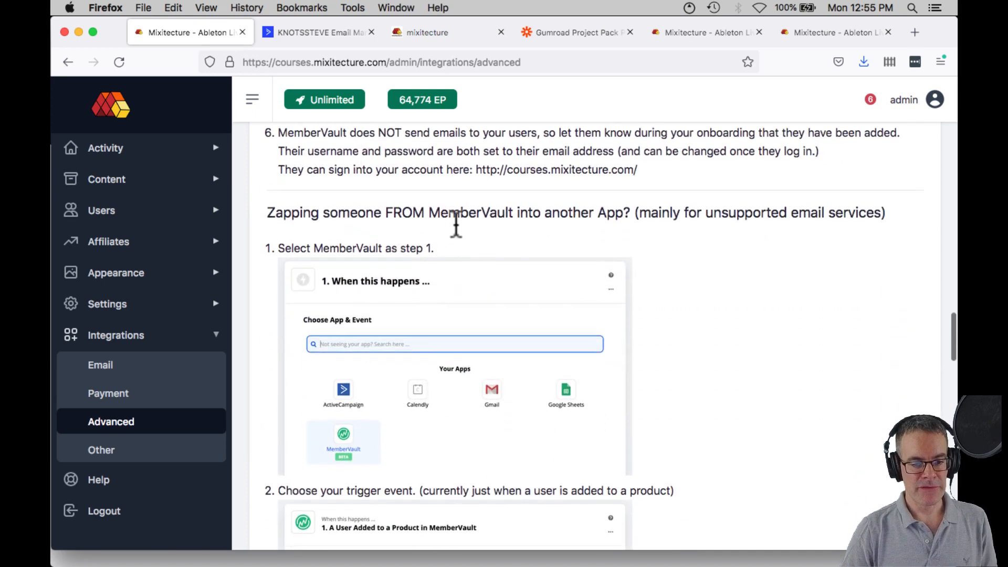
scroll(459, 217, up, 2)
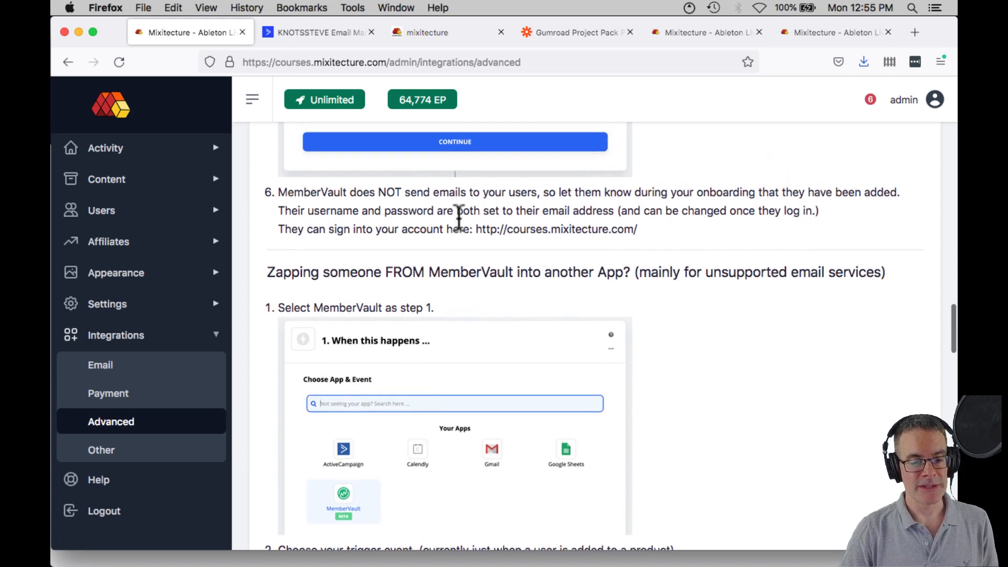
scroll(459, 218, down, 7)
scroll(453, 271, down, 5)
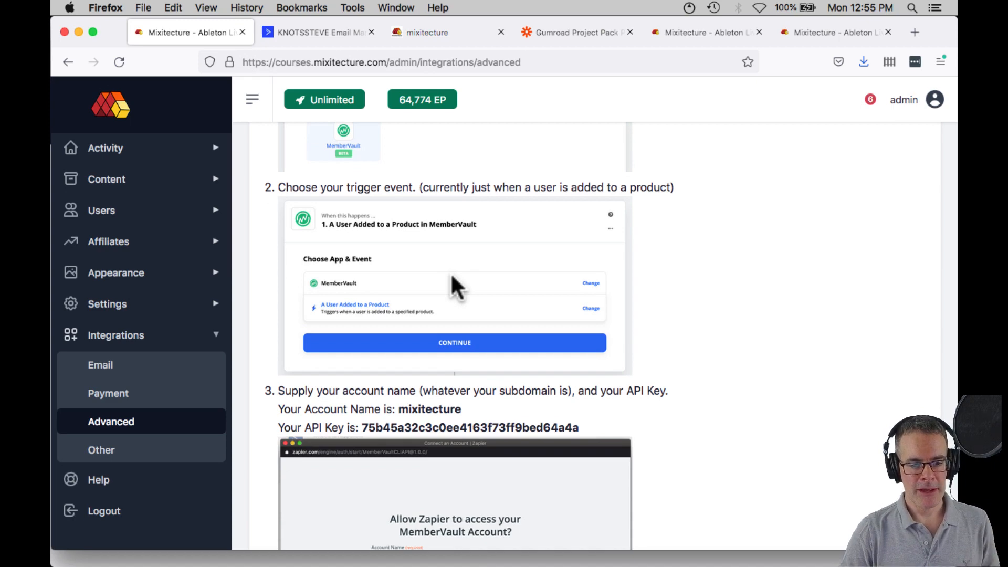
scroll(451, 273, down, 1)
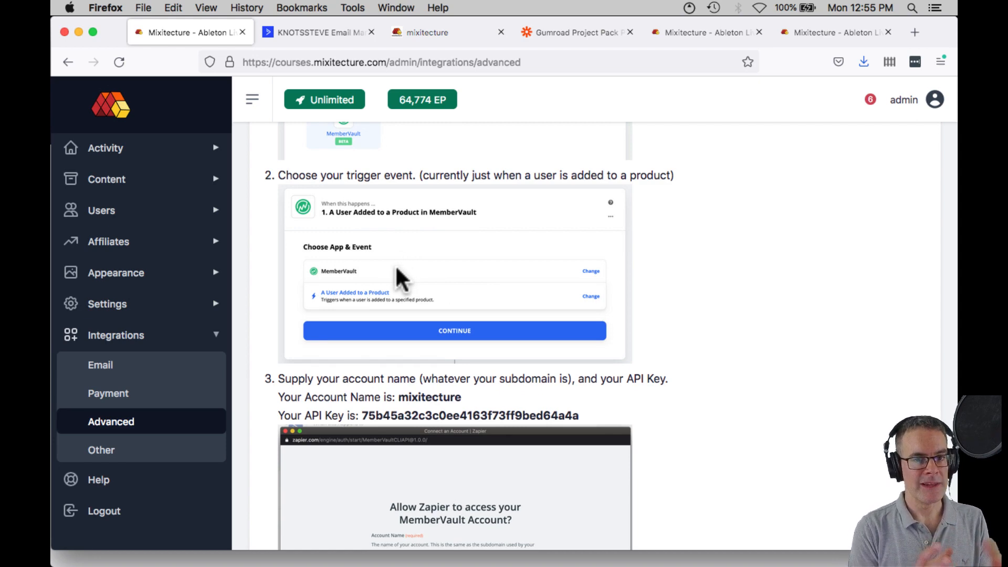
scroll(395, 265, down, 10)
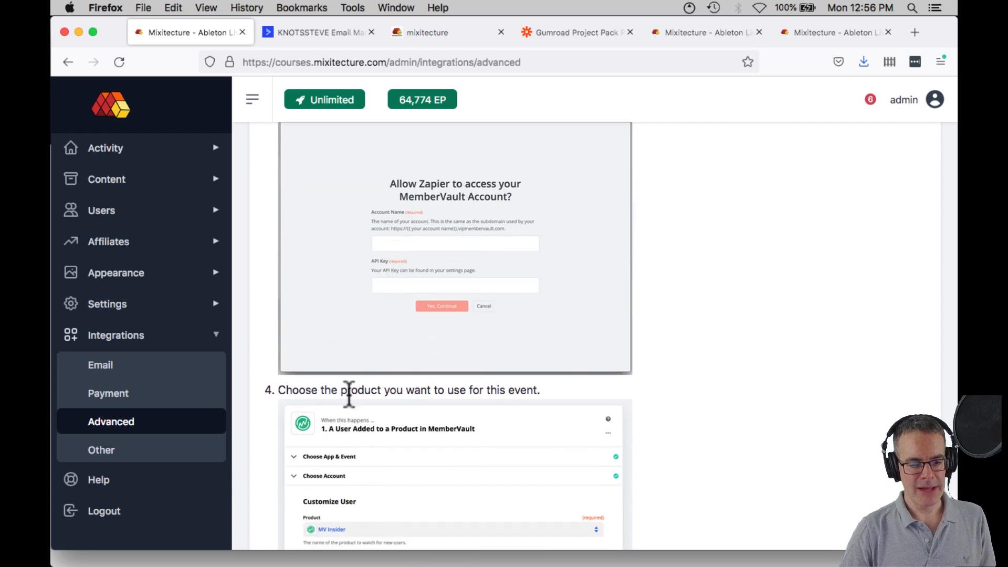
scroll(372, 405, down, 7)
scroll(373, 407, down, 6)
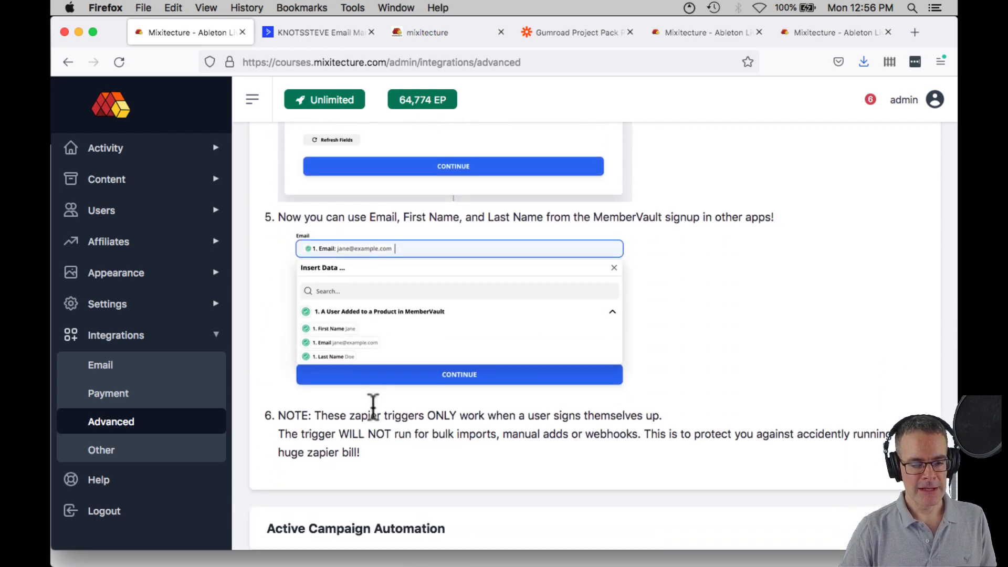
scroll(341, 361, down, 1)
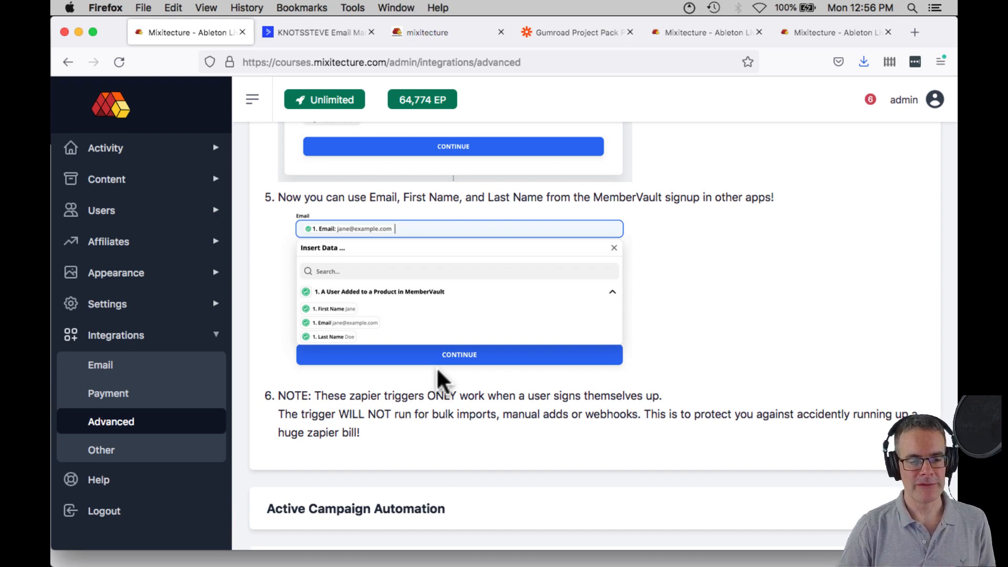
In the Active Campaign Automation instructions, set Add User To Product to The Sub Hub.
scroll(440, 381, down, 6)
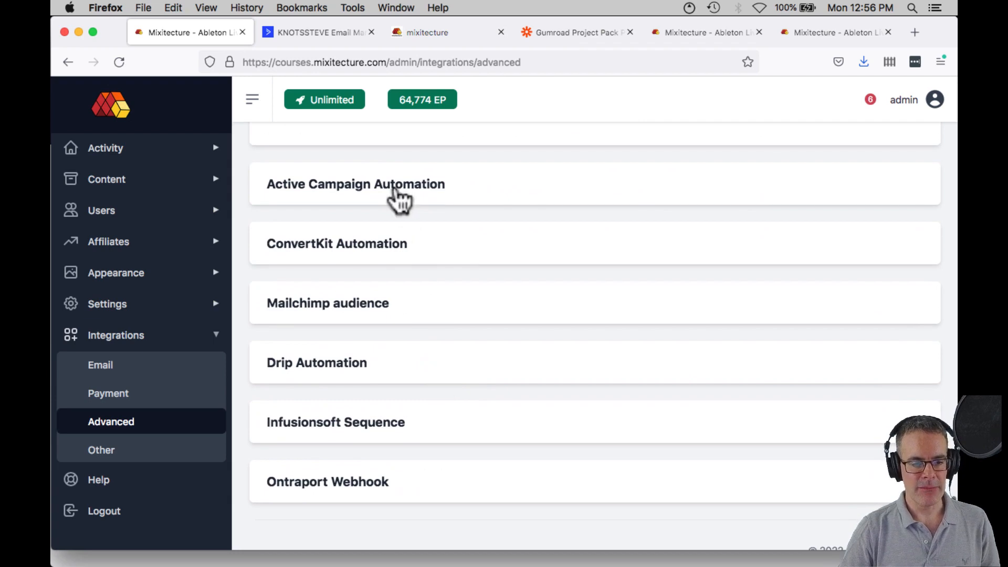
click(397, 190)
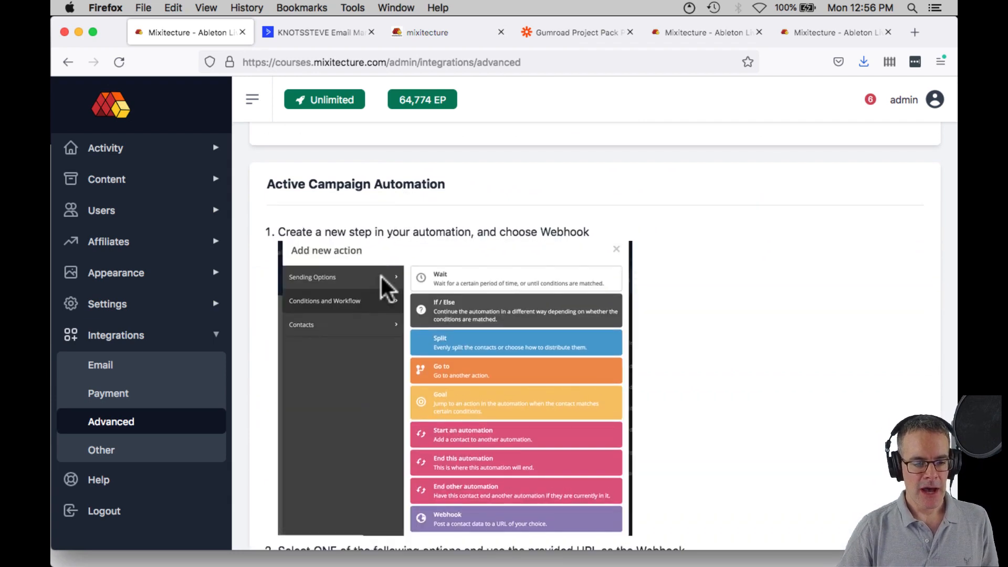
scroll(382, 276, down, 1)
scroll(382, 276, down, 10)
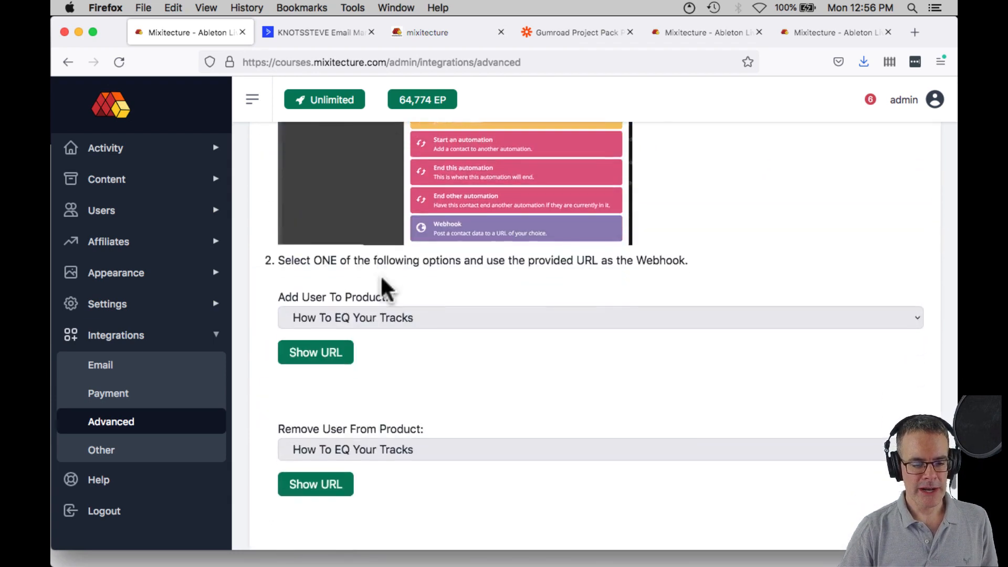
click(378, 243)
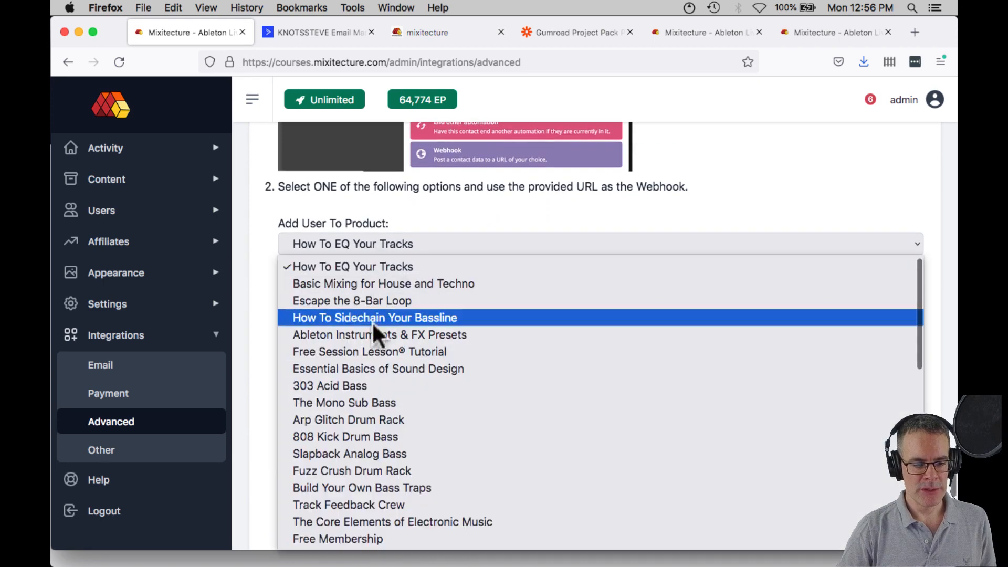
scroll(371, 322, down, 10)
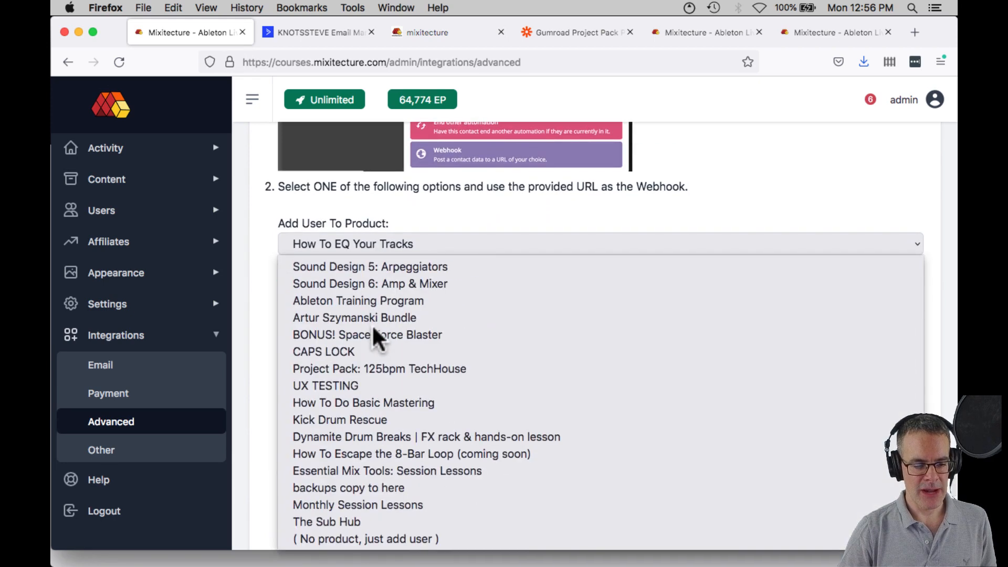
click(349, 521)
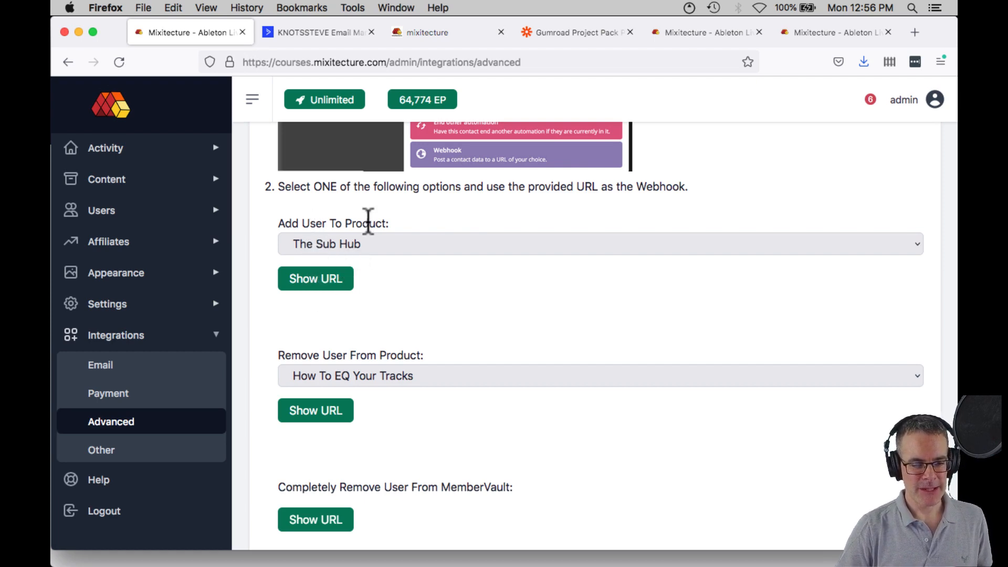
Show the webhook URL for adding a user to The Sub Hub and highlight the whole address.
click(300, 286)
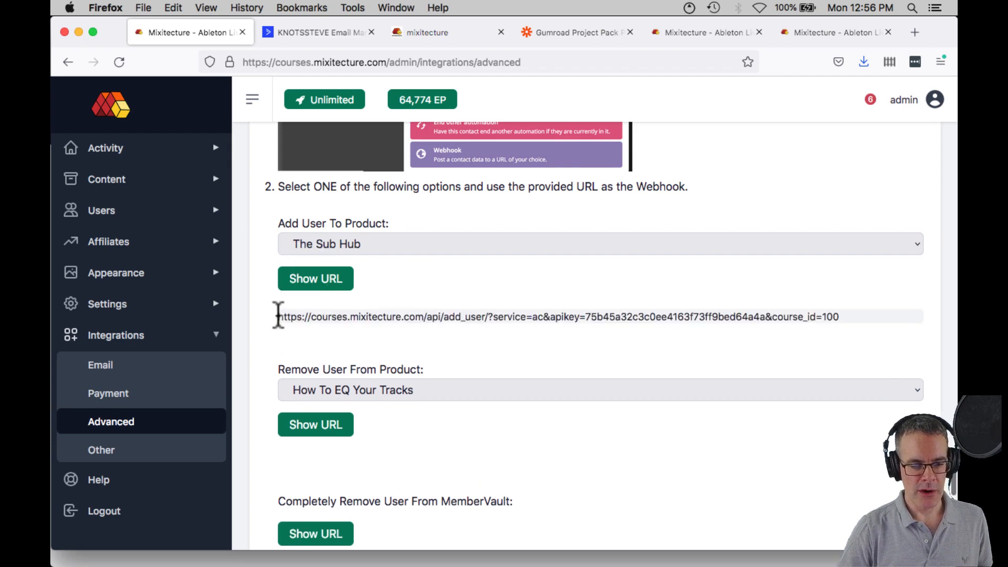
drag(279, 315, 863, 324)
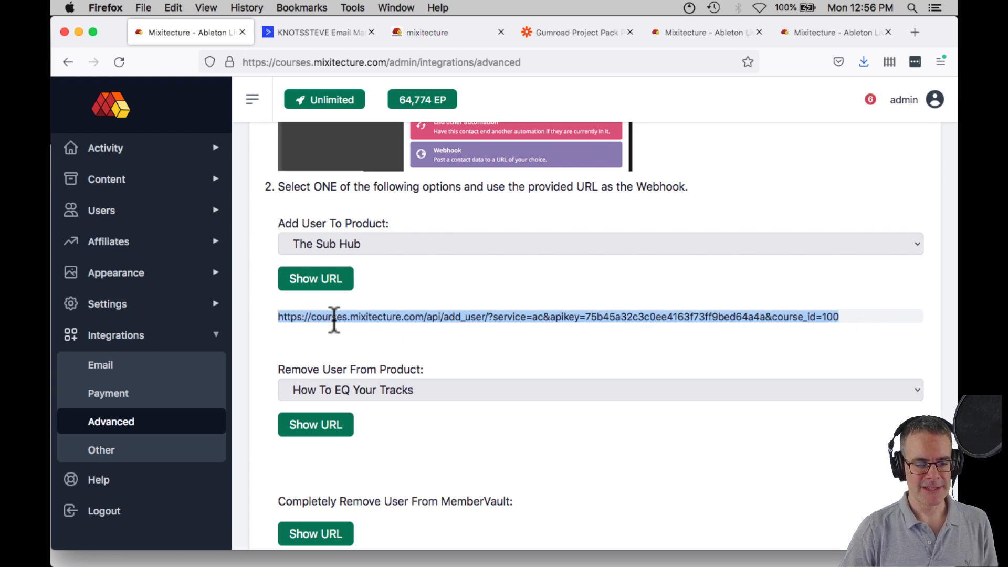
click(420, 318)
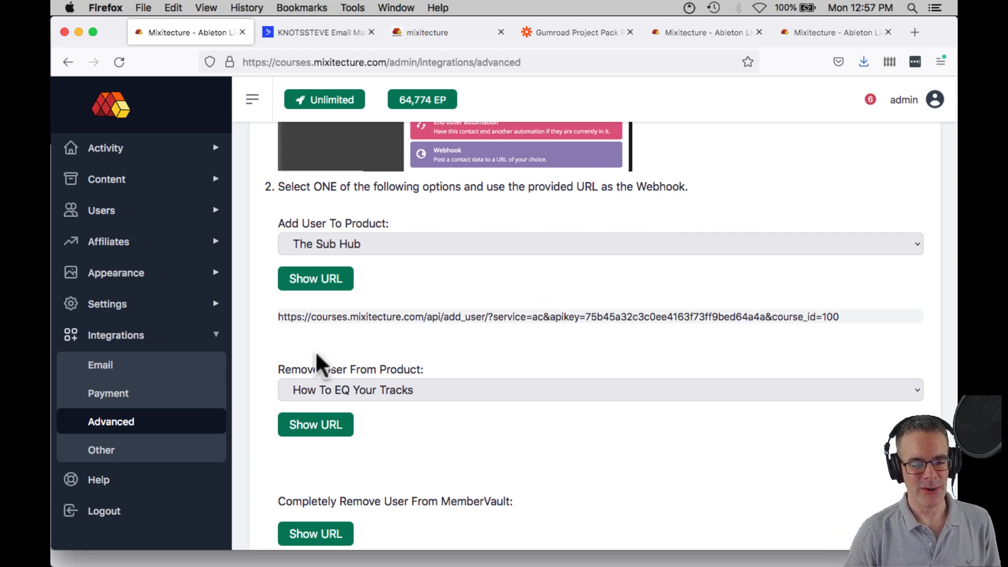
Switch to the ActiveCampaign automation and choose a start trigger for a contact clicking a link in a campaign email.
click(302, 27)
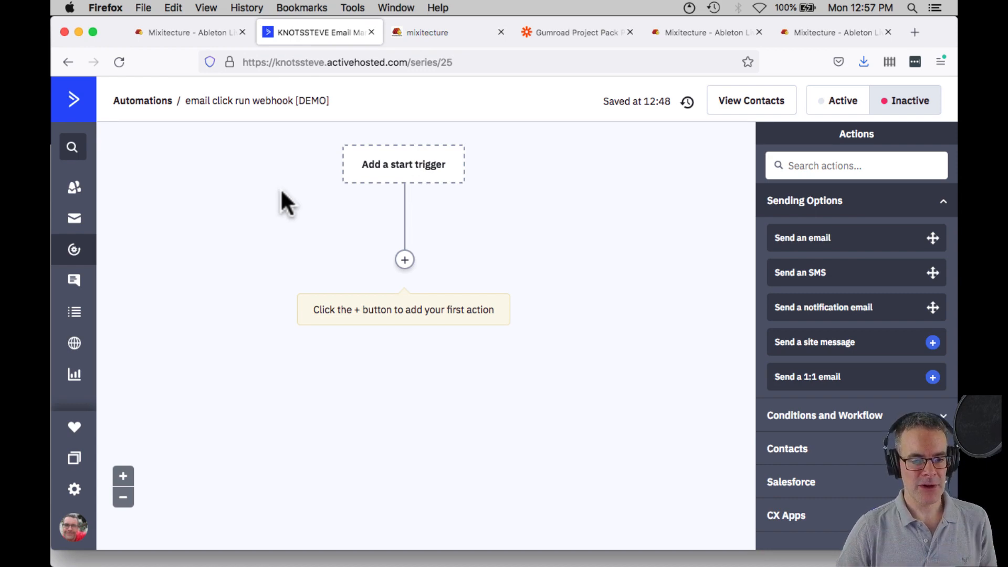
click(394, 173)
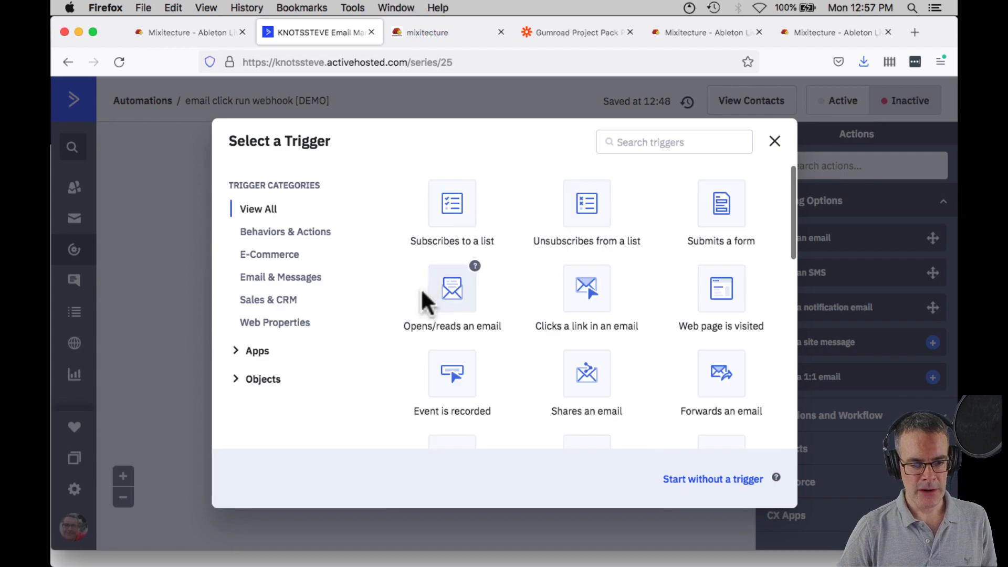
click(582, 298)
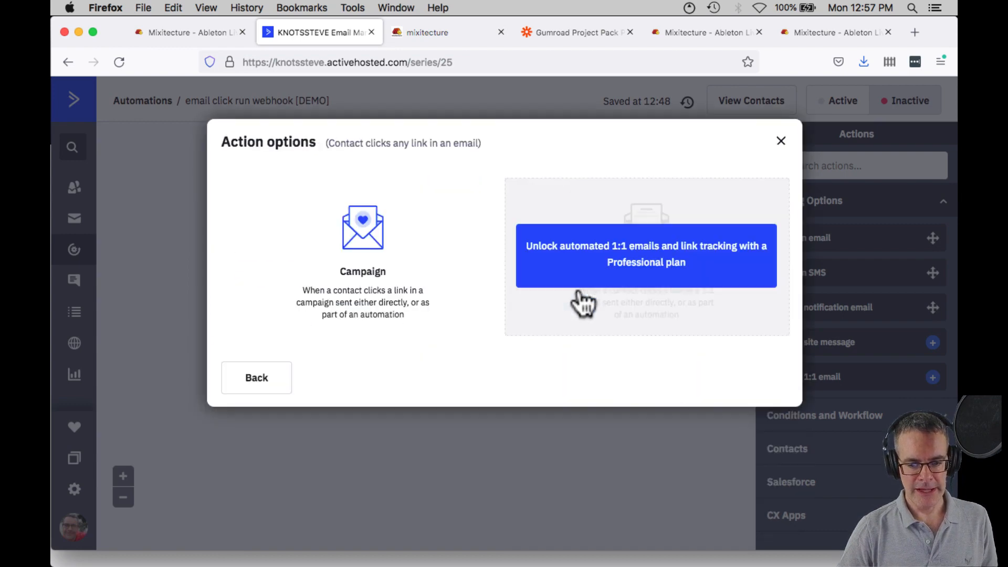
click(354, 237)
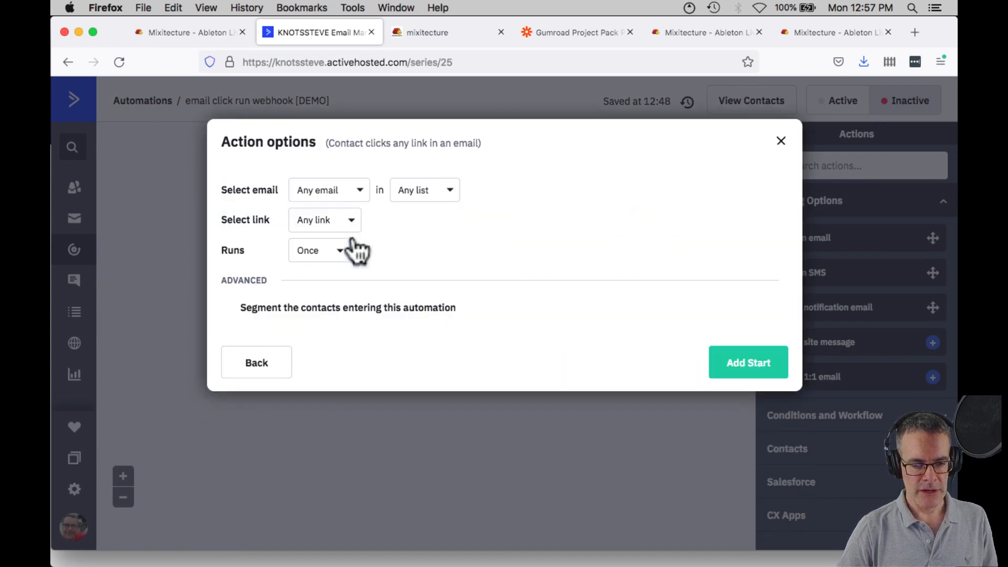
click(342, 195)
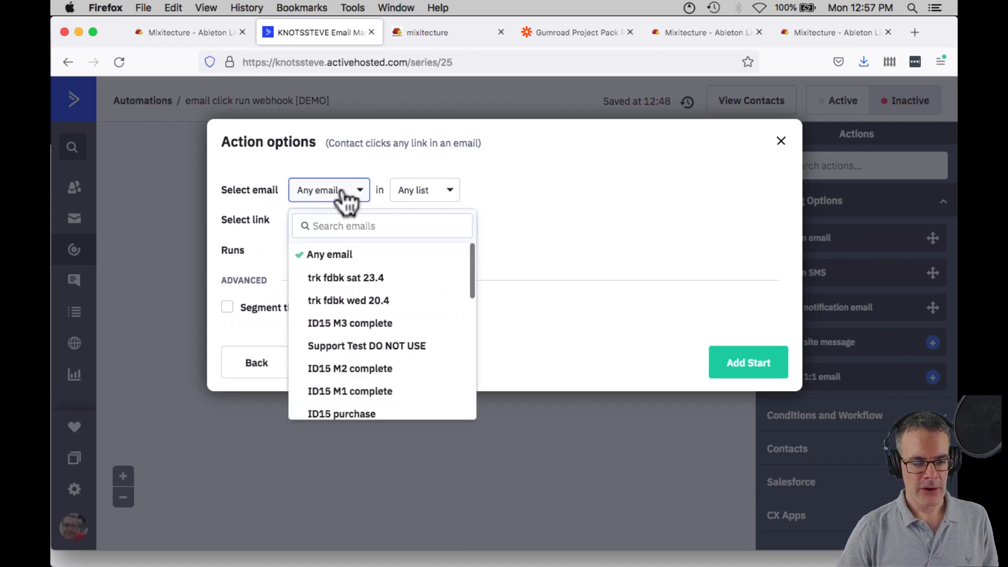
click(340, 278)
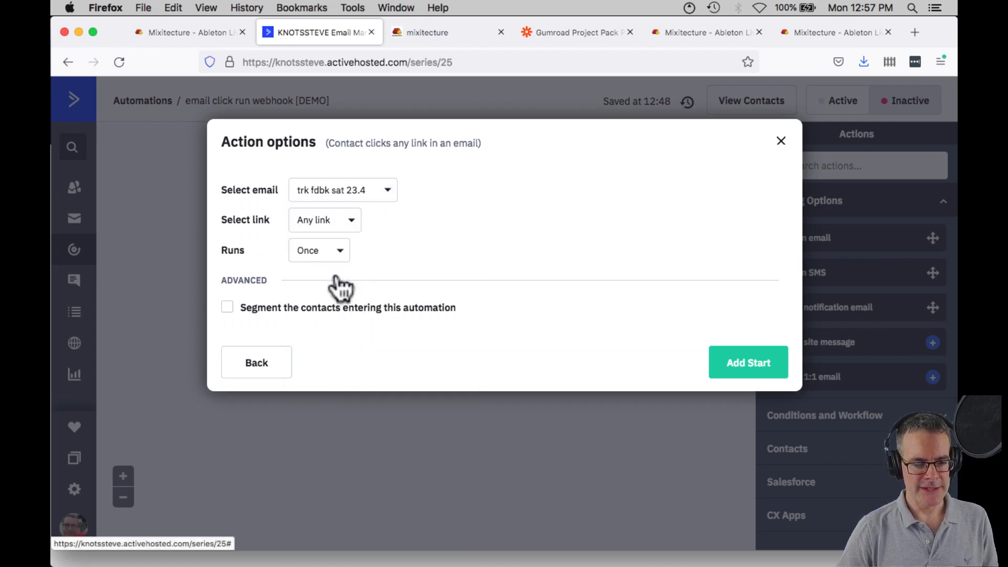
click(326, 222)
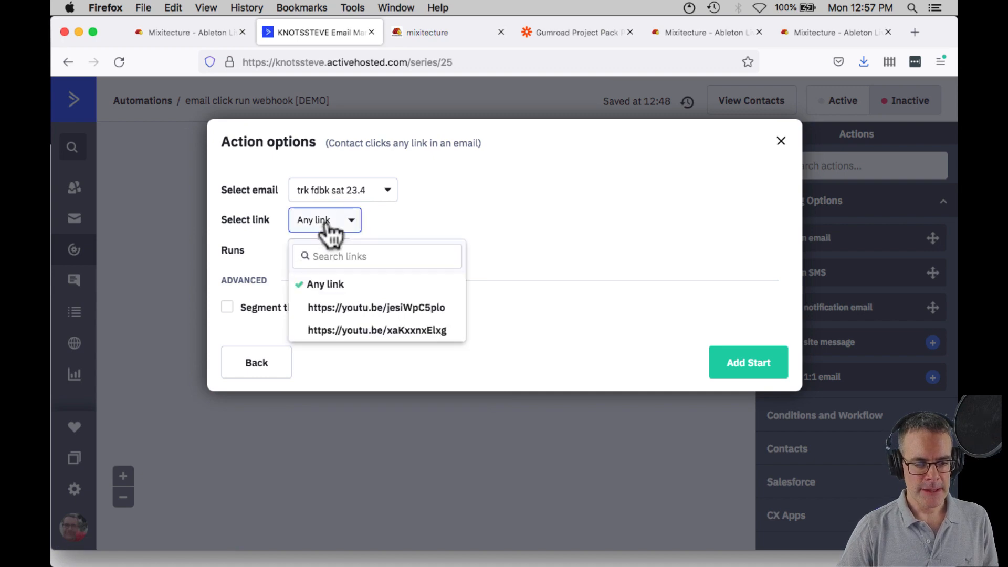
click(342, 308)
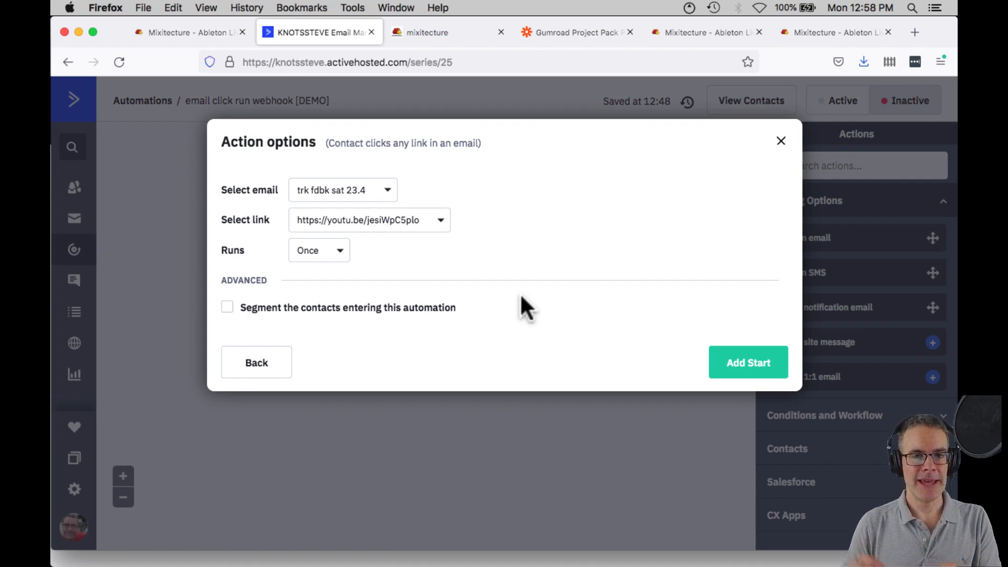
click(751, 370)
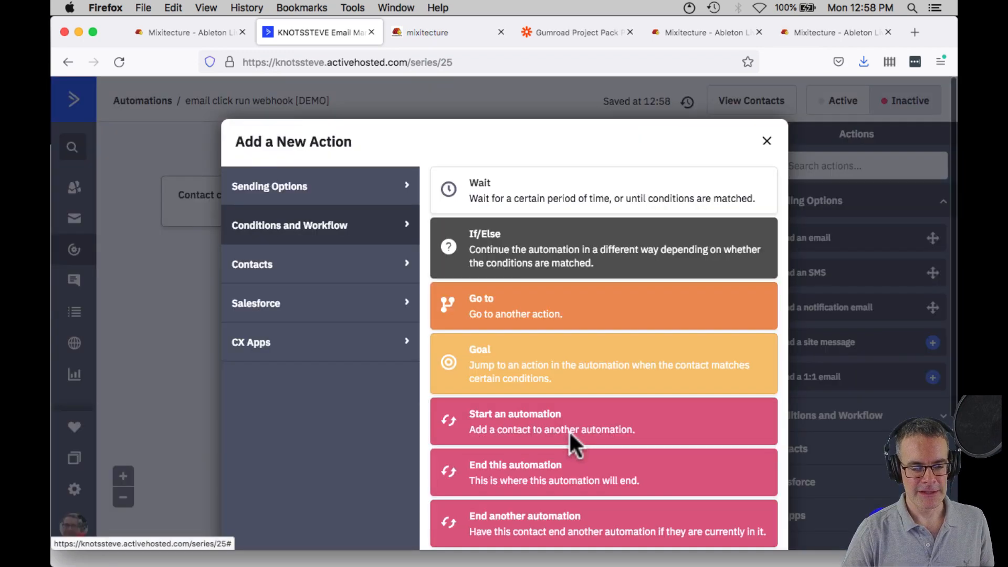
click(766, 142)
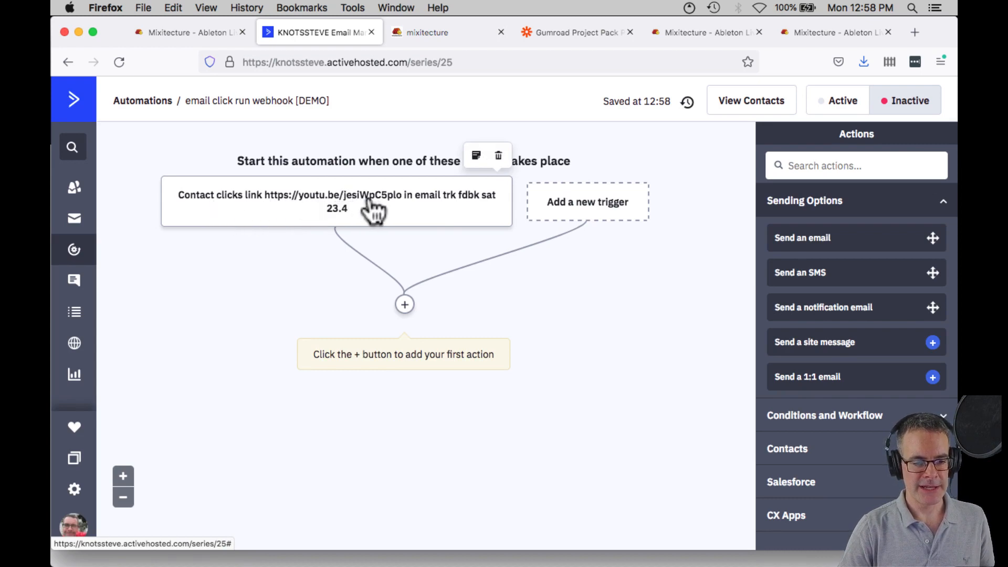
Add a Webhook as the automation's first action and paste in the copied MemberVault add-user URL, including its API key.
click(404, 306)
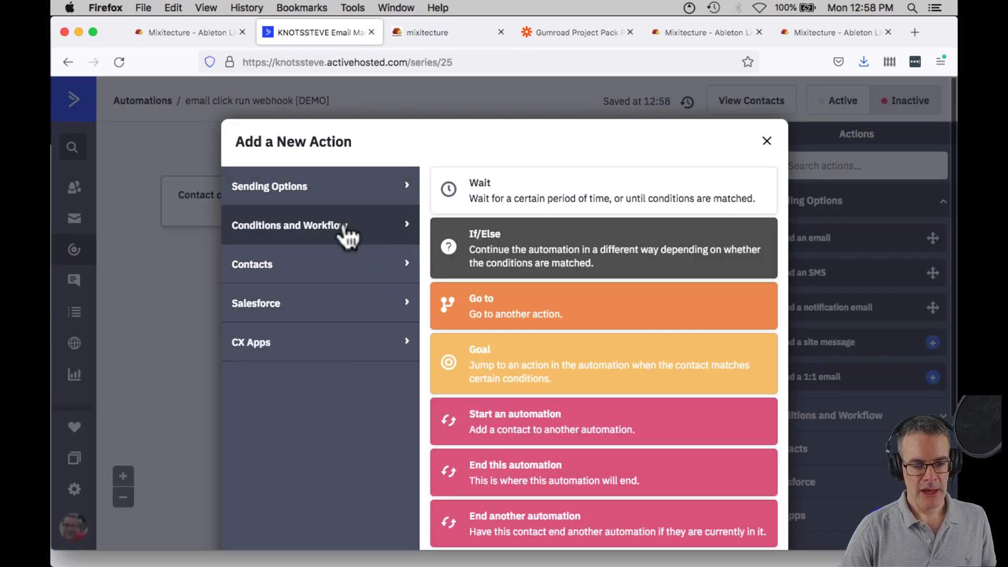
scroll(541, 339, down, 5)
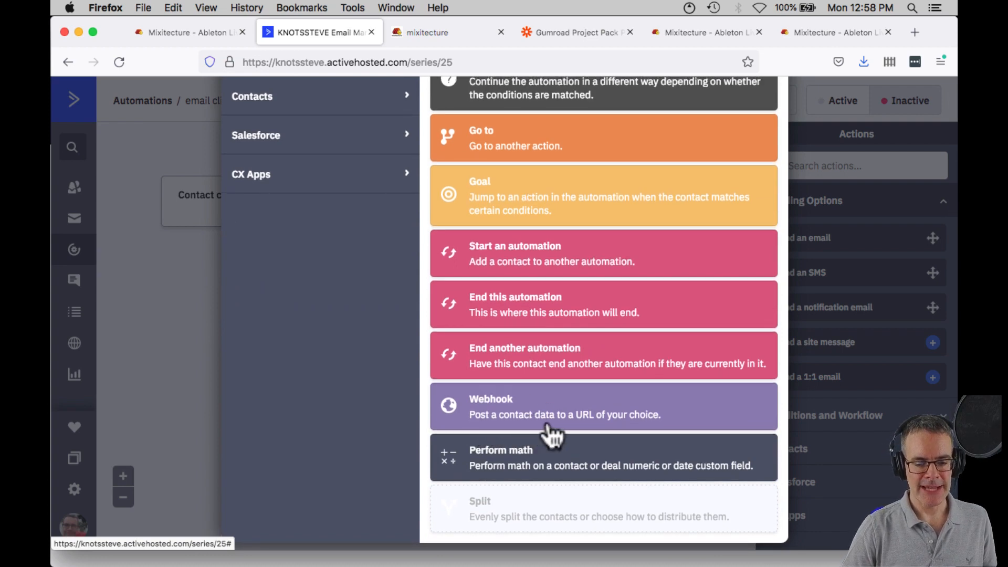
click(620, 420)
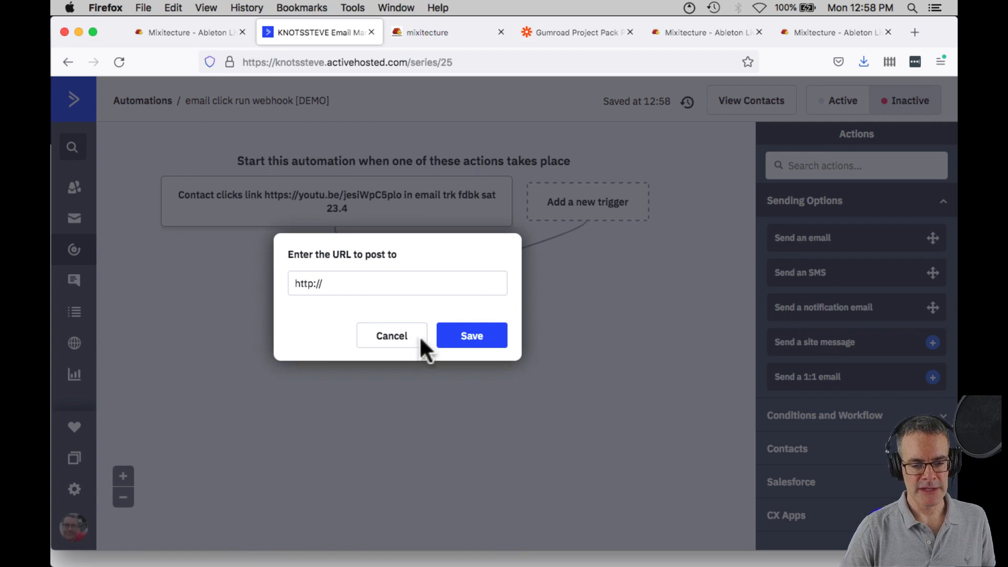
click(370, 284)
key(super+a)
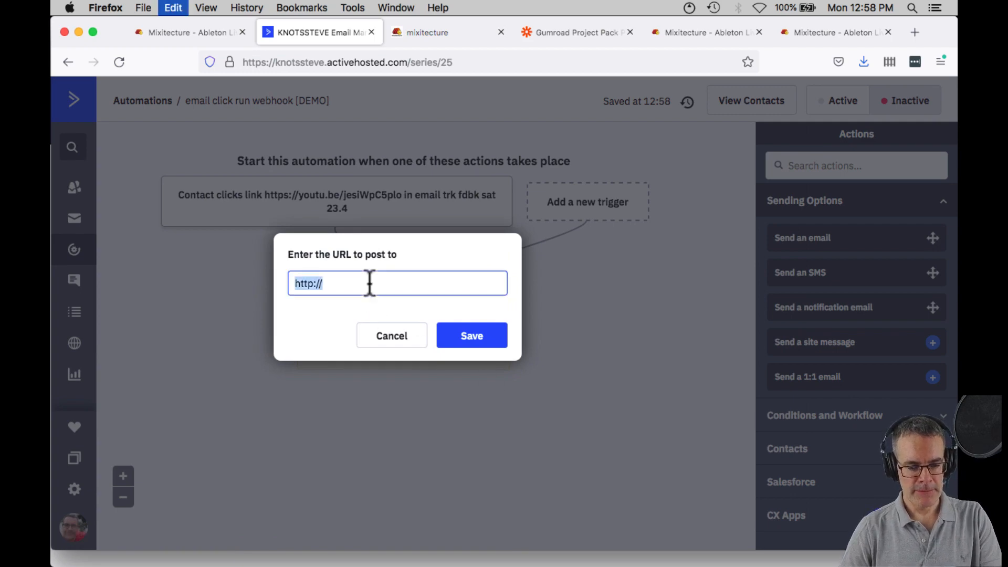
key(super+v)
key(super+Left)
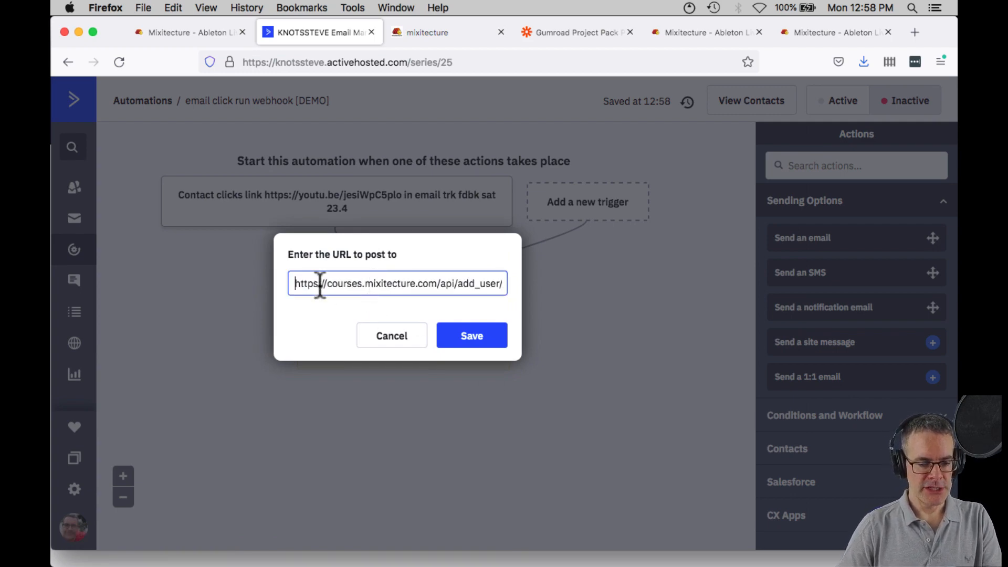
Check the pasted webhook URL against the address shown for The Sub Hub in MemberVault, and save the webhook action.
scroll(320, 285, right, 8)
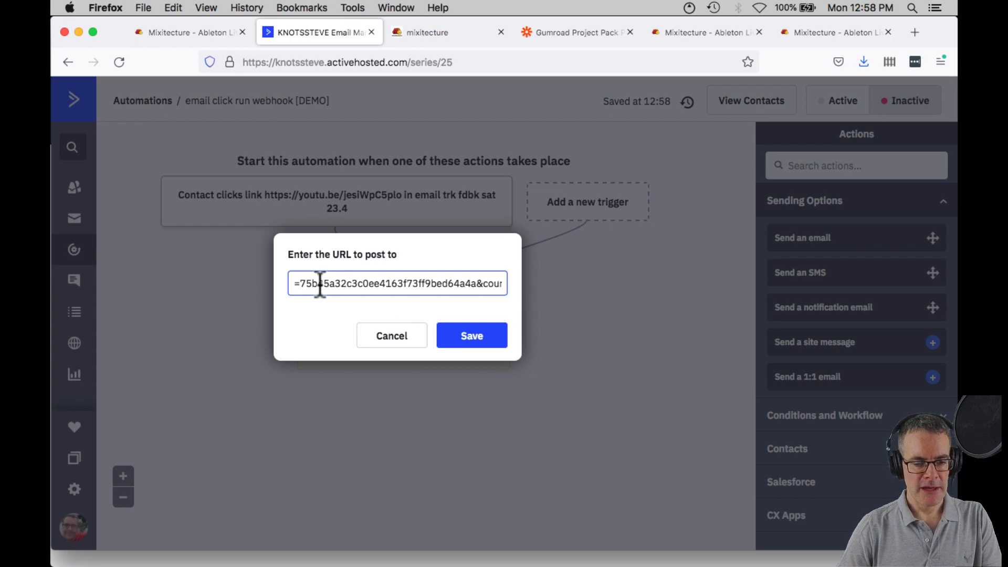
scroll(321, 285, left, 3)
scroll(320, 285, left, 5)
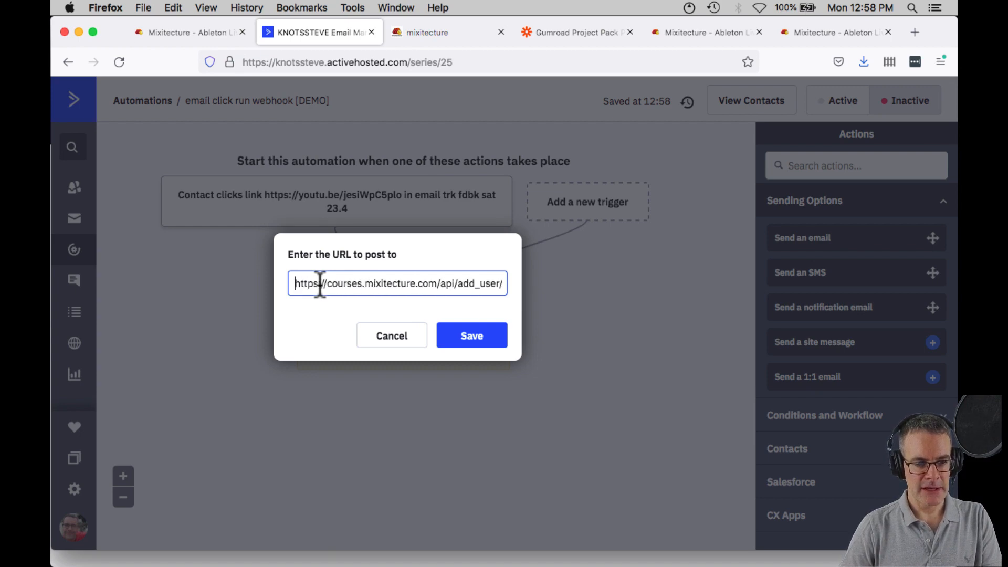
click(177, 32)
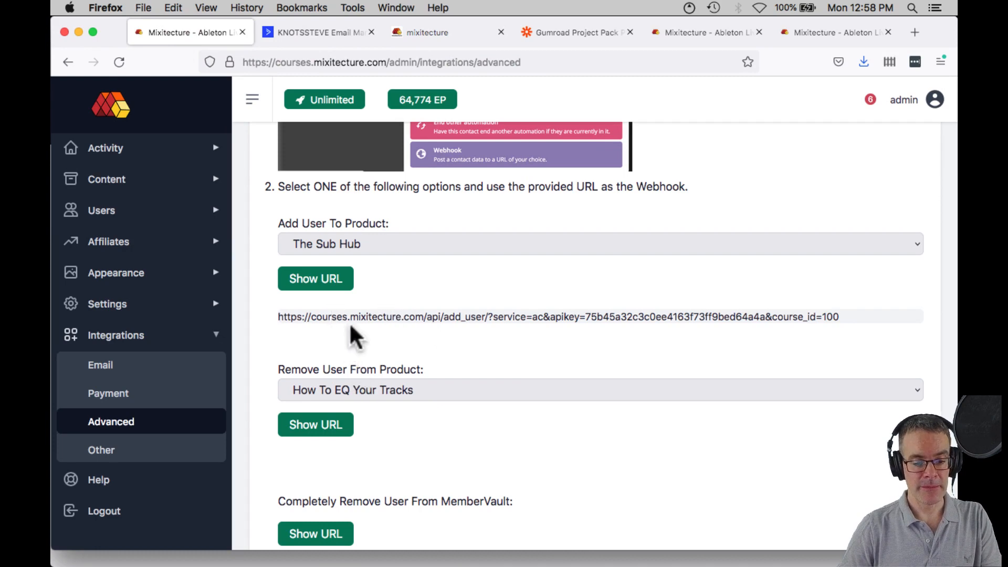
click(306, 31)
click(470, 336)
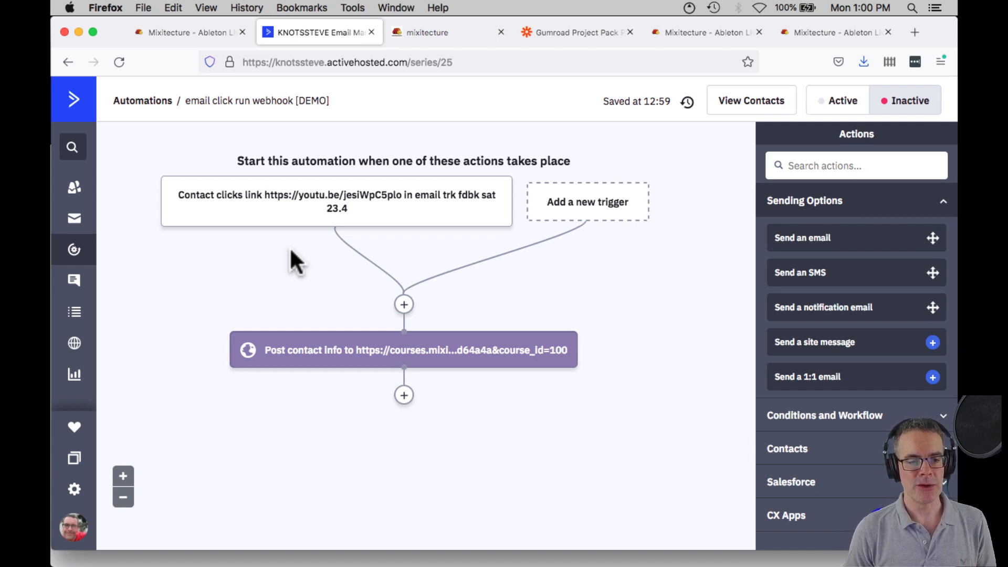
Set the email click run webhook [DEMO] automation to Active and back to Inactive.
click(839, 101)
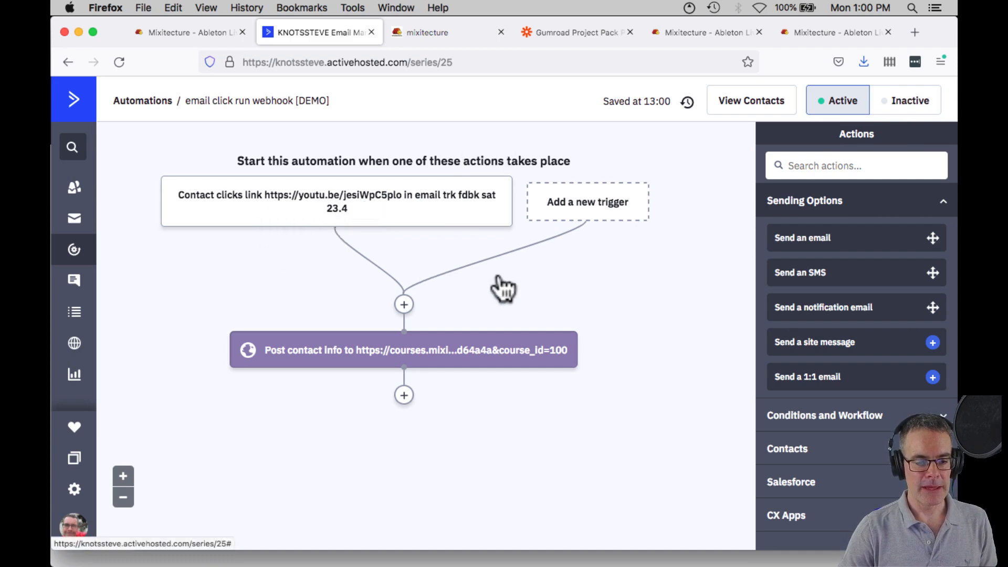
mouse_move(468, 365)
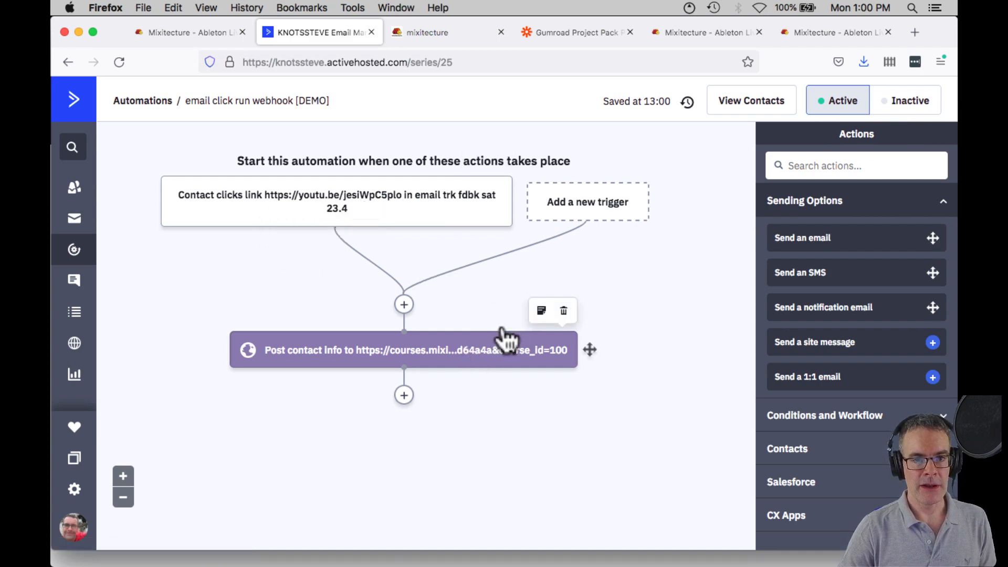
click(908, 100)
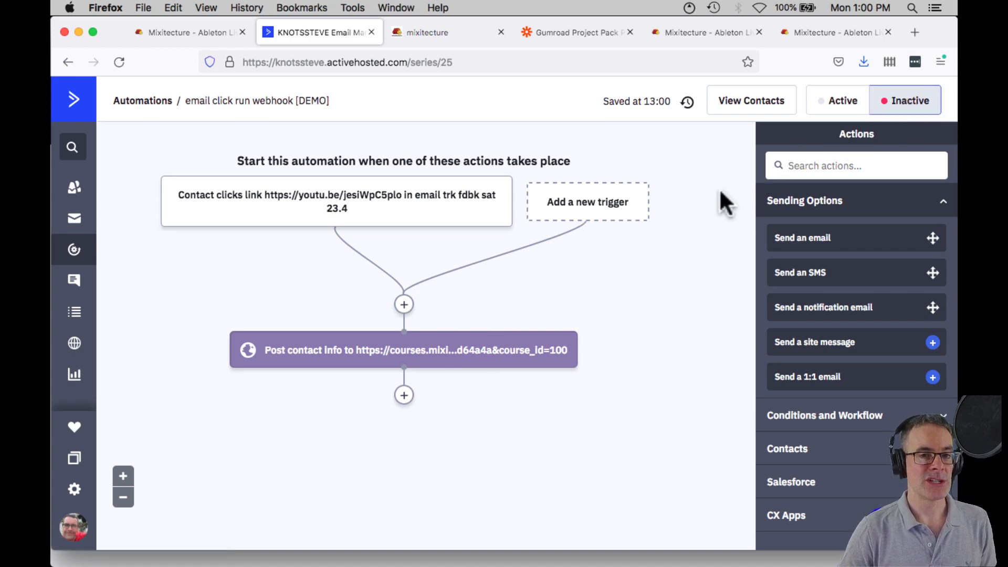
Try to add a Send an email action after the webhook, and close the dialog without creating an email.
scroll(415, 389, down, 2)
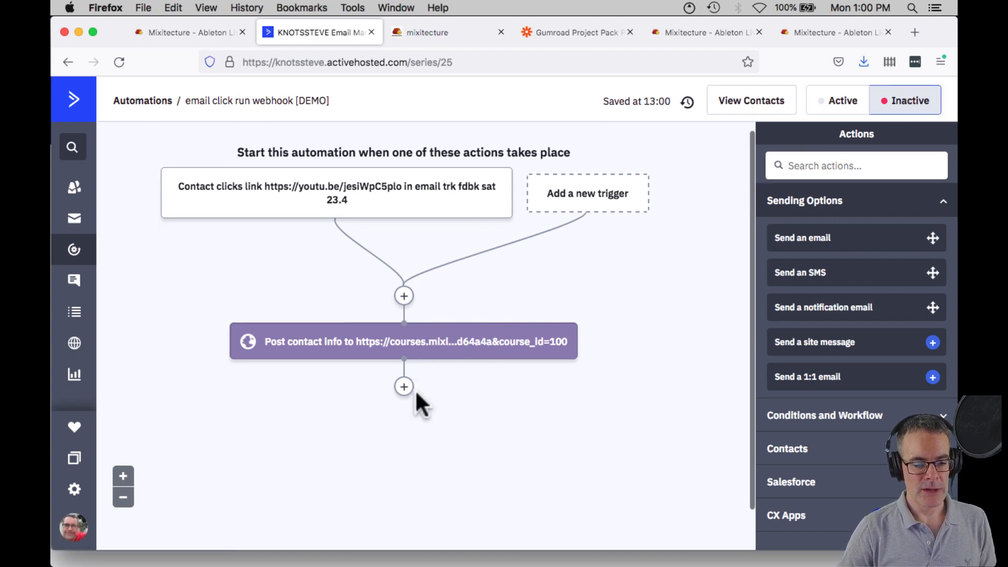
click(403, 352)
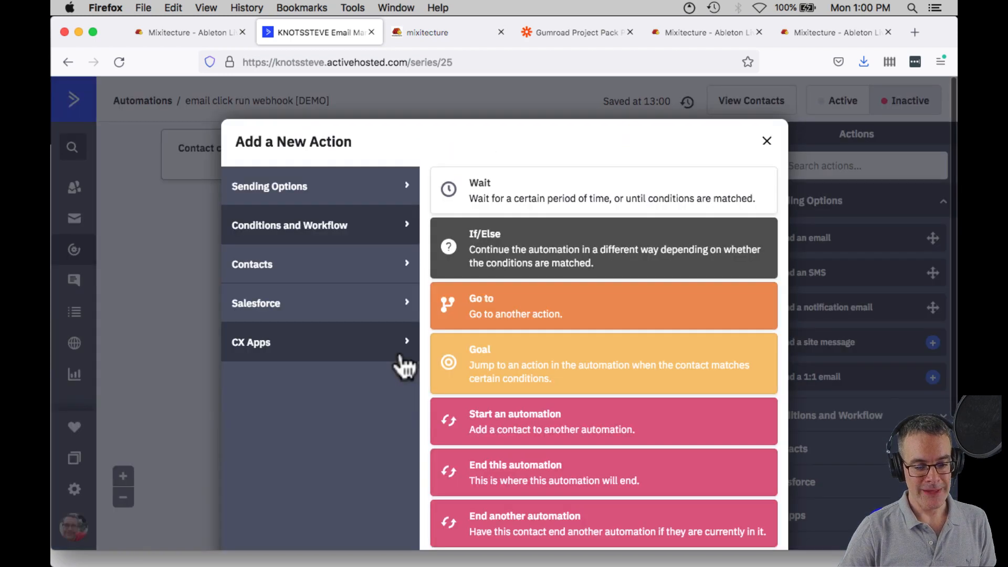
click(330, 195)
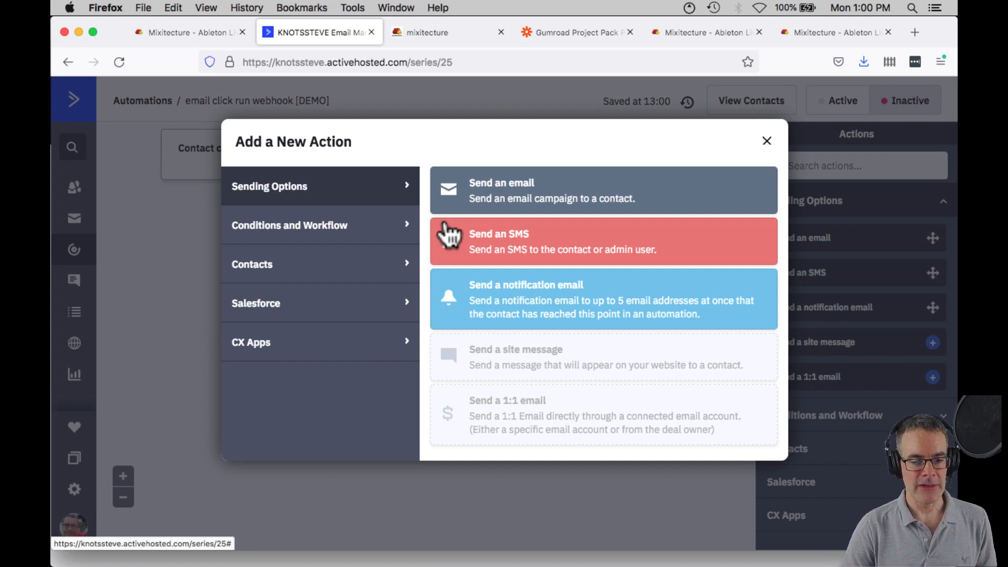
click(490, 200)
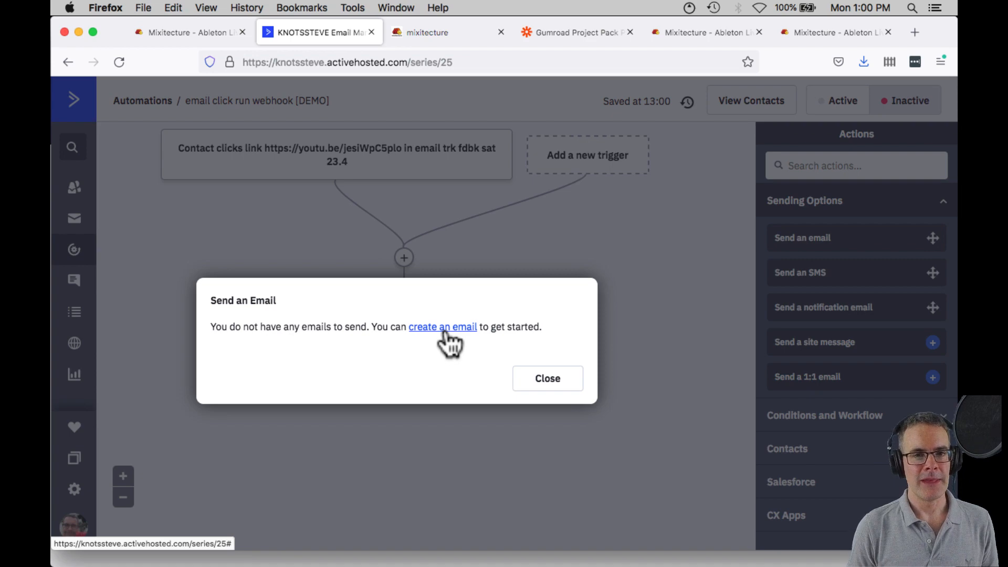
click(543, 387)
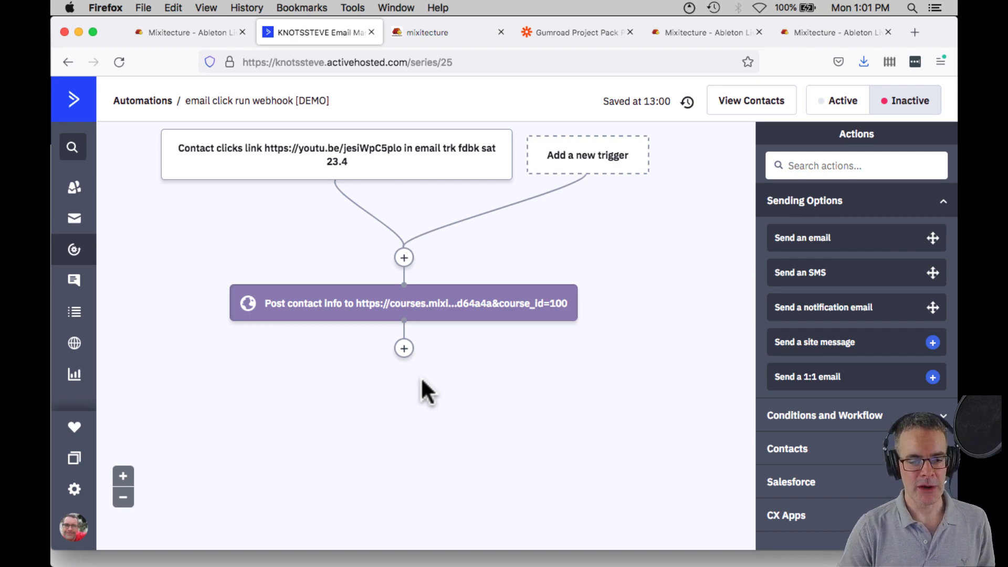
scroll(335, 330, up, 2)
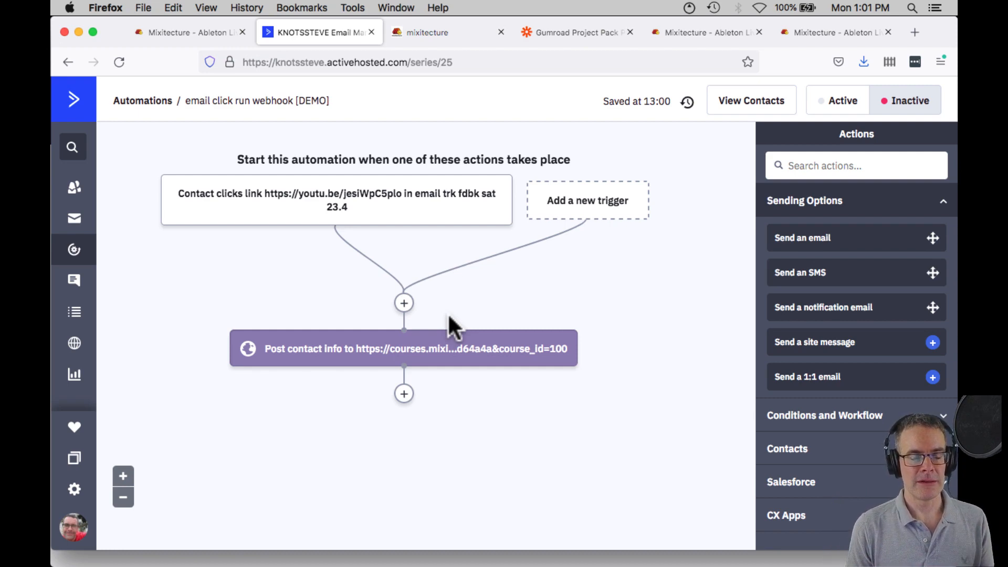
Switch to the mixitecture Gumroad store, open the Project Pack Epic Buildups product, and look over its page.
click(427, 32)
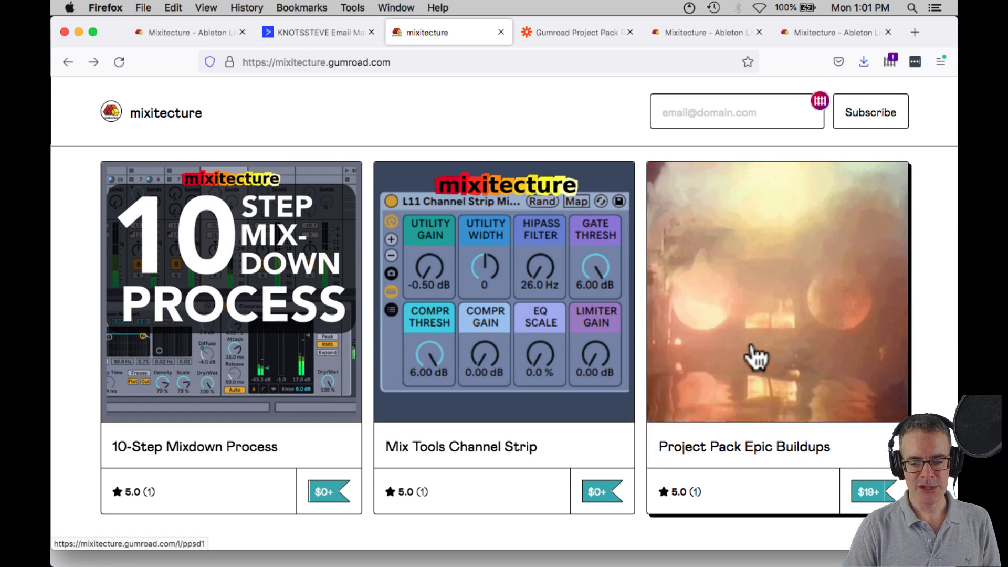
scroll(754, 355, down, 1)
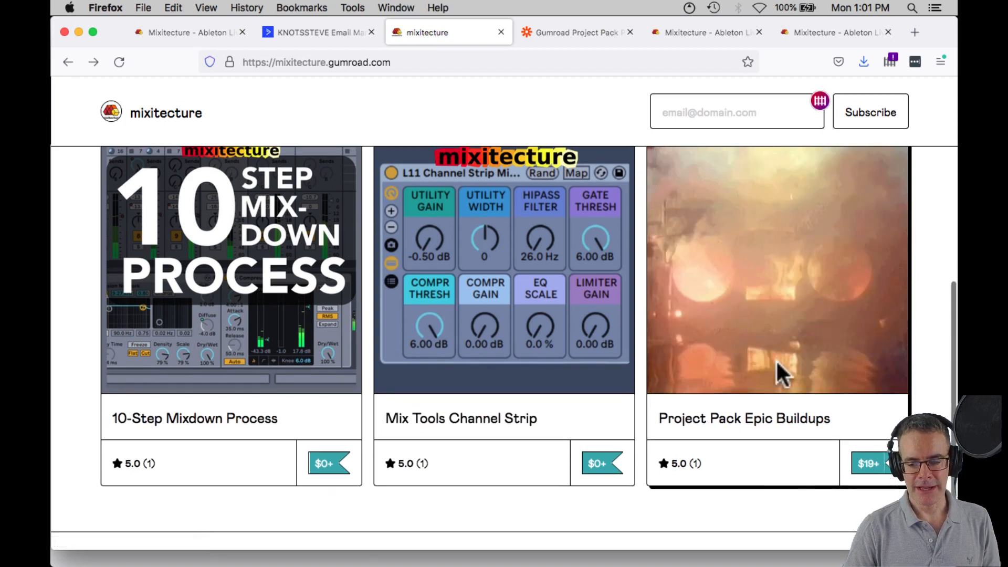
click(712, 269)
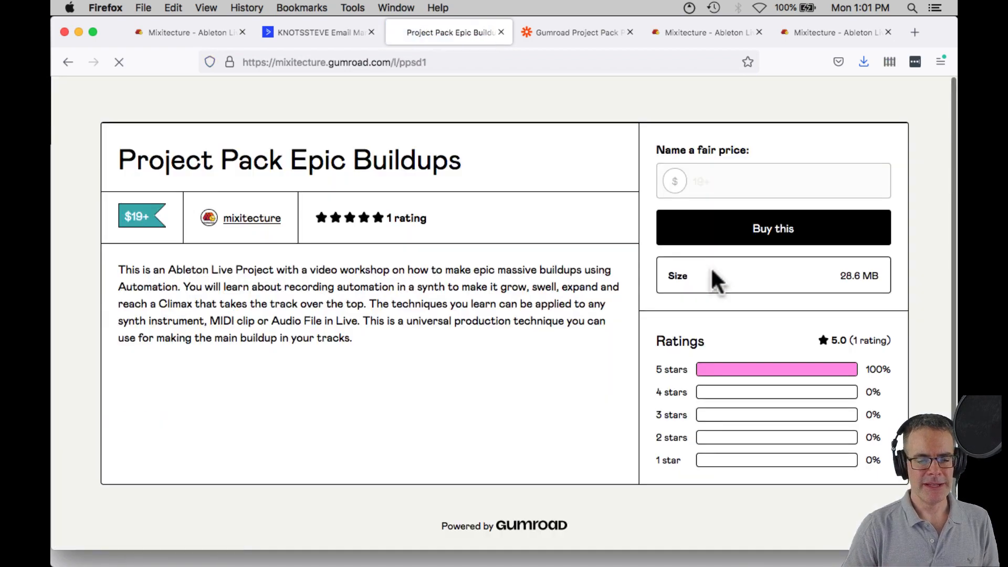
scroll(575, 407, down, 3)
scroll(573, 395, down, 2)
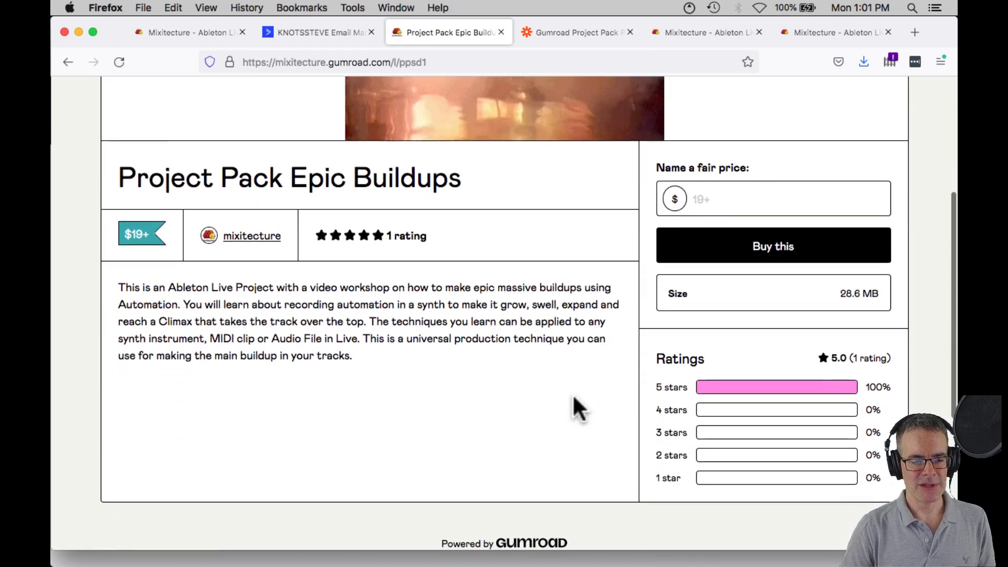
scroll(573, 395, up, 2)
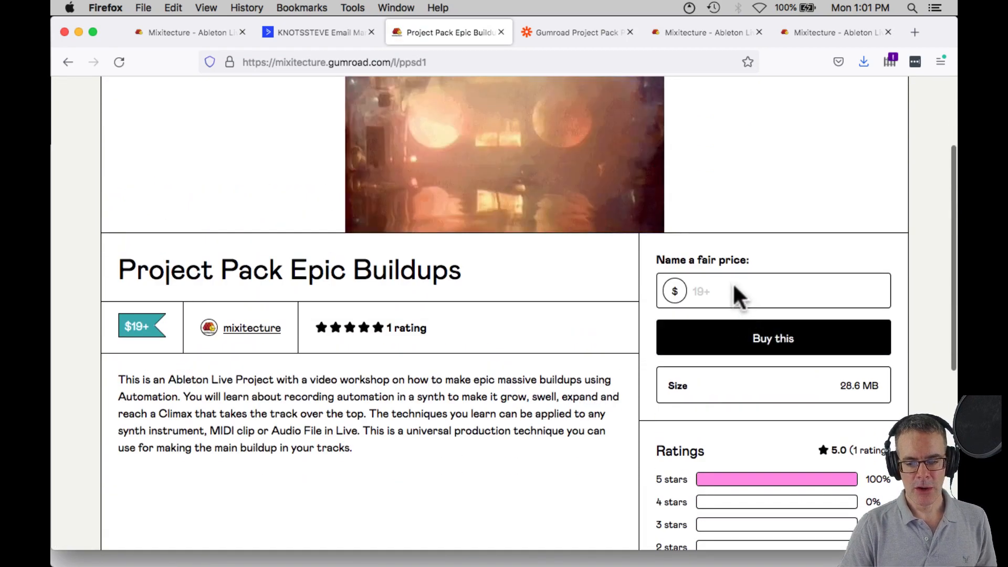
Set the price of Project Pack Epic Buildups to $25 and proceed to the checkout form's full name and email address fields.
click(735, 288)
text(25)
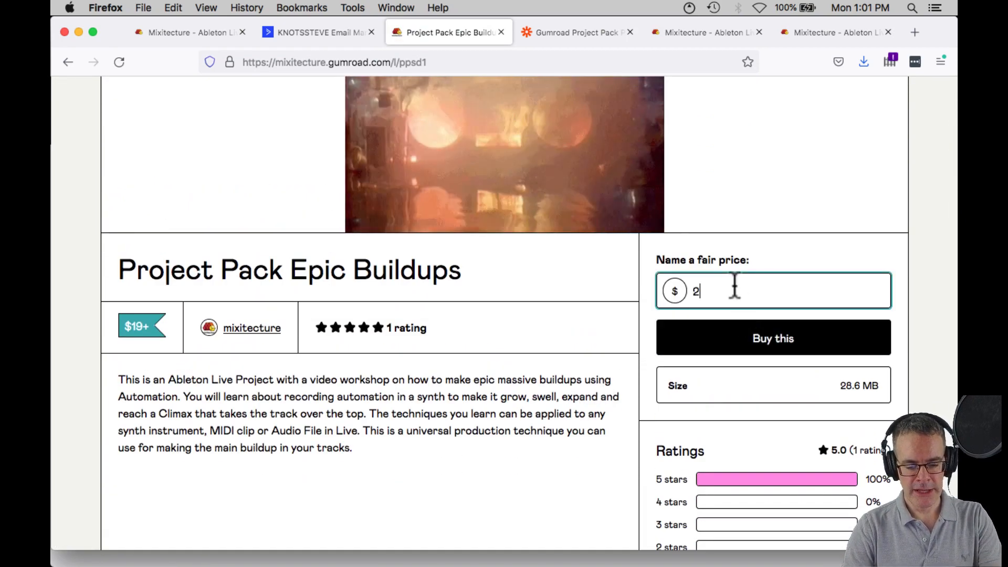
click(778, 341)
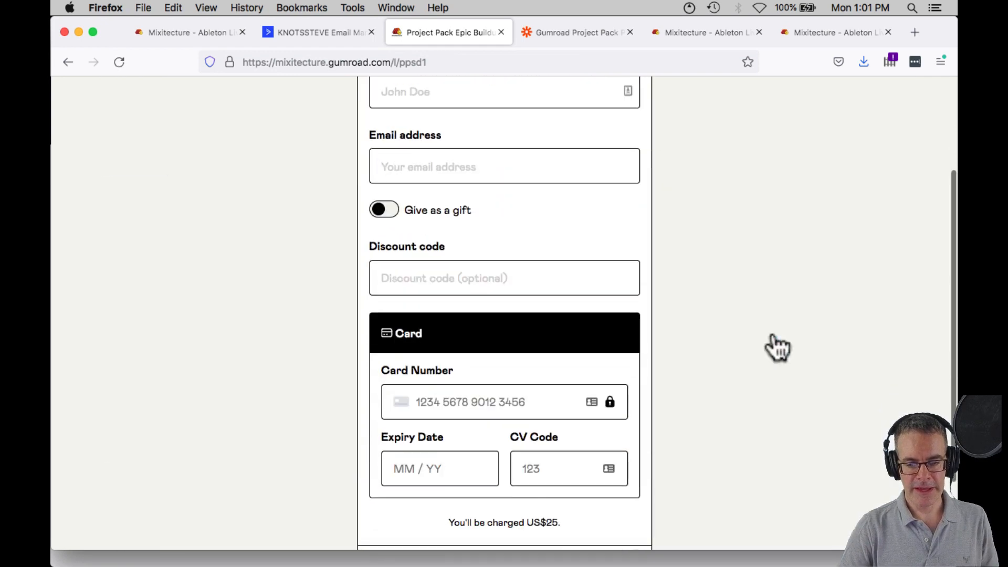
scroll(336, 293, up, 2)
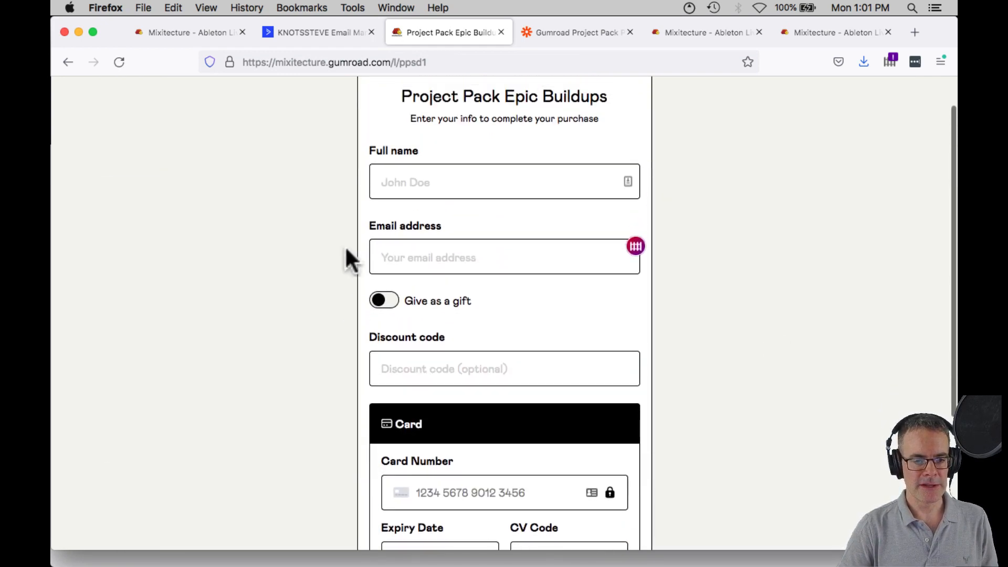
click(394, 180)
click(403, 257)
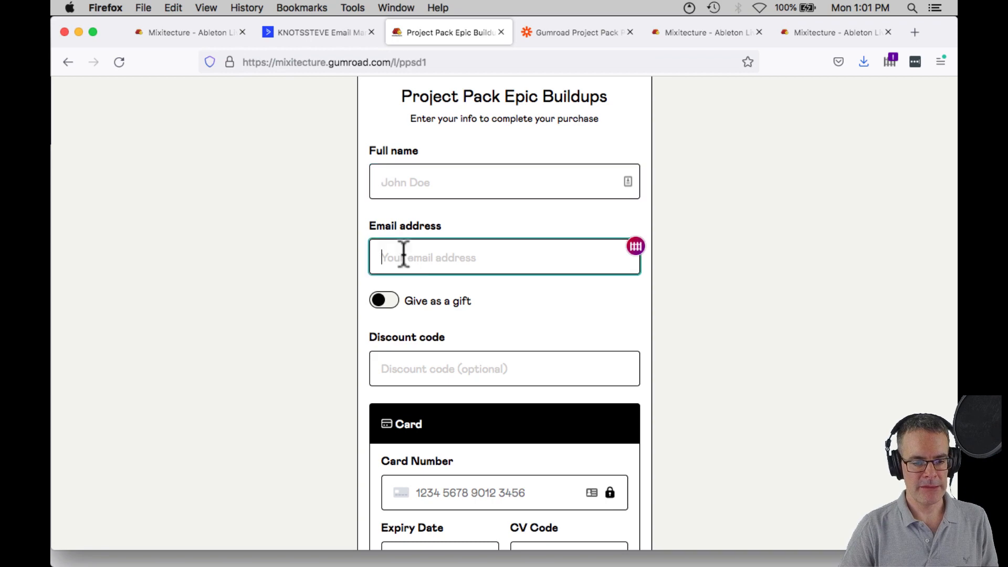
scroll(408, 377, up, 1)
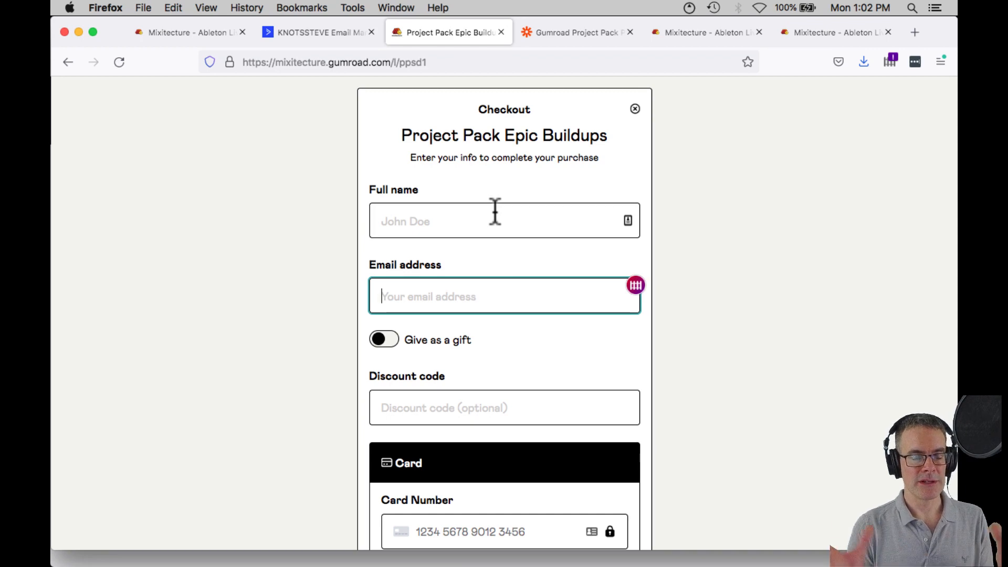
Switch to Zapier and compare the Gumroad Project Pack Purchase to AC webhook zap with the Gumroad checkout that triggers it.
click(570, 33)
mouse_move(456, 202)
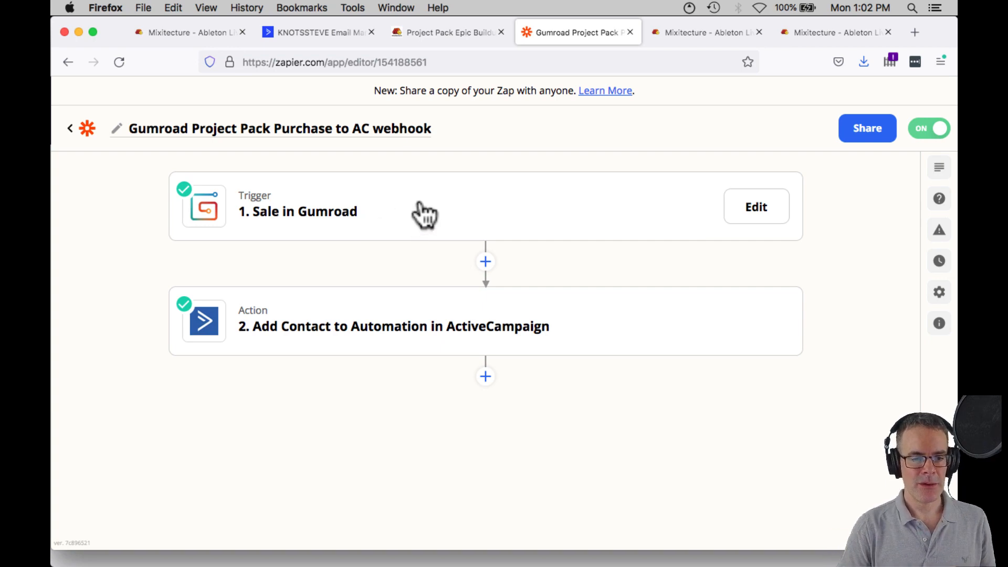
click(433, 32)
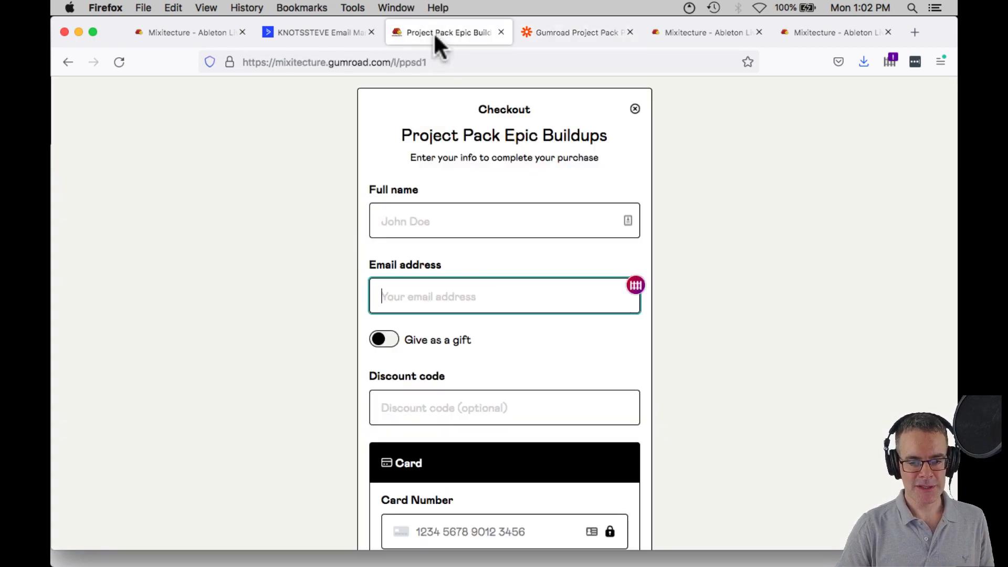
click(566, 32)
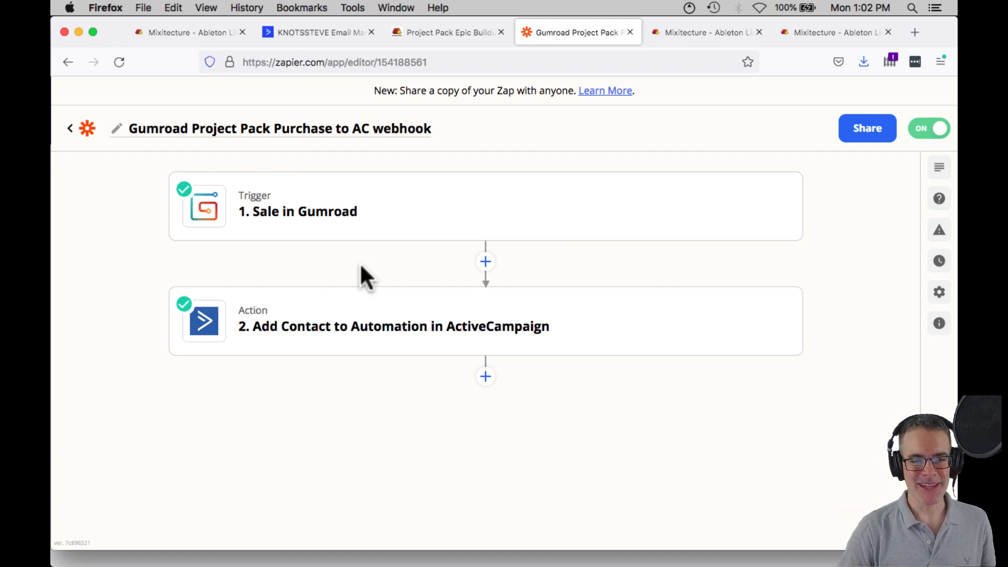
Return to ActiveCampaign and open the GumRoad project pack purchase webhook to ID98 automation from the automations list.
click(317, 32)
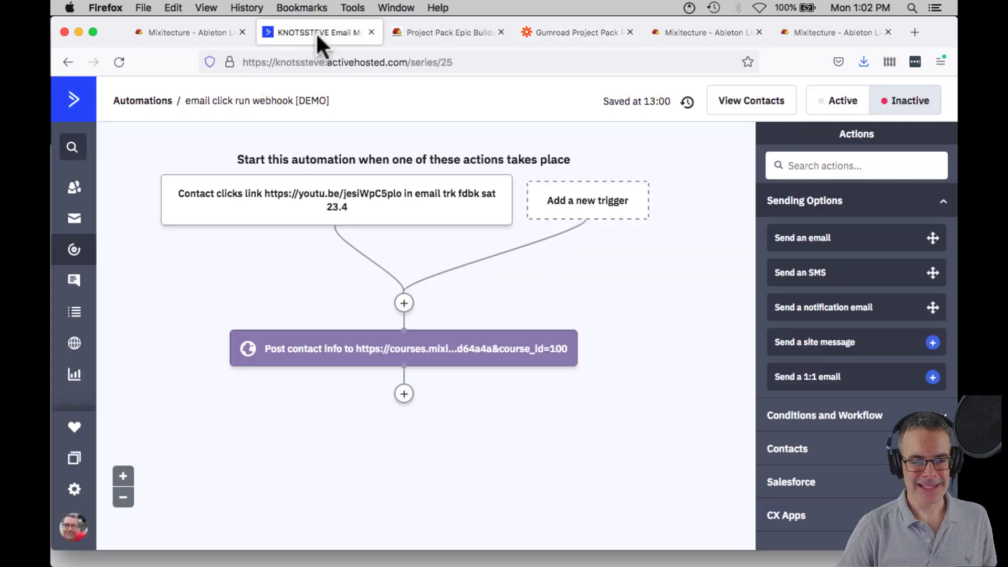
click(72, 251)
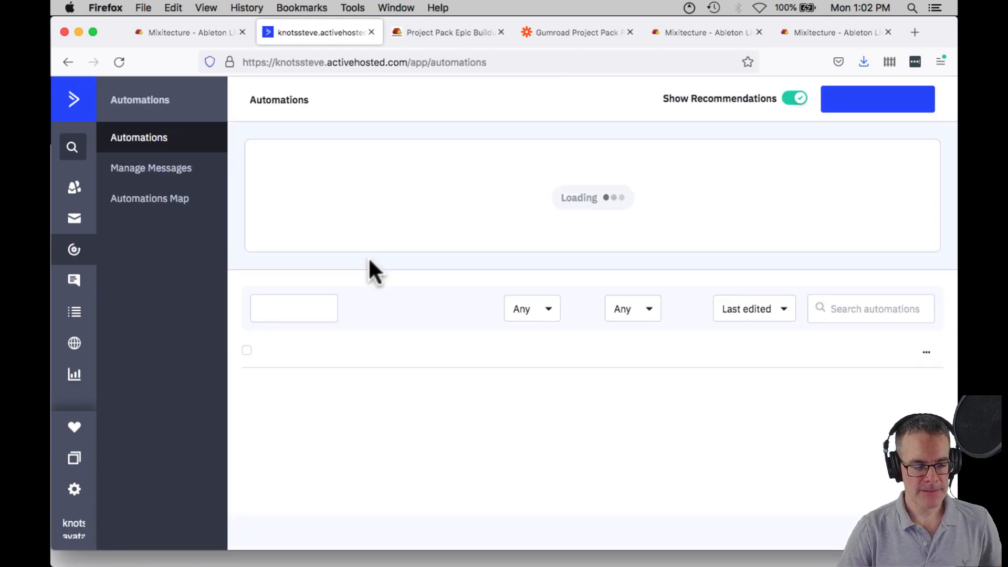
scroll(368, 257, down, 8)
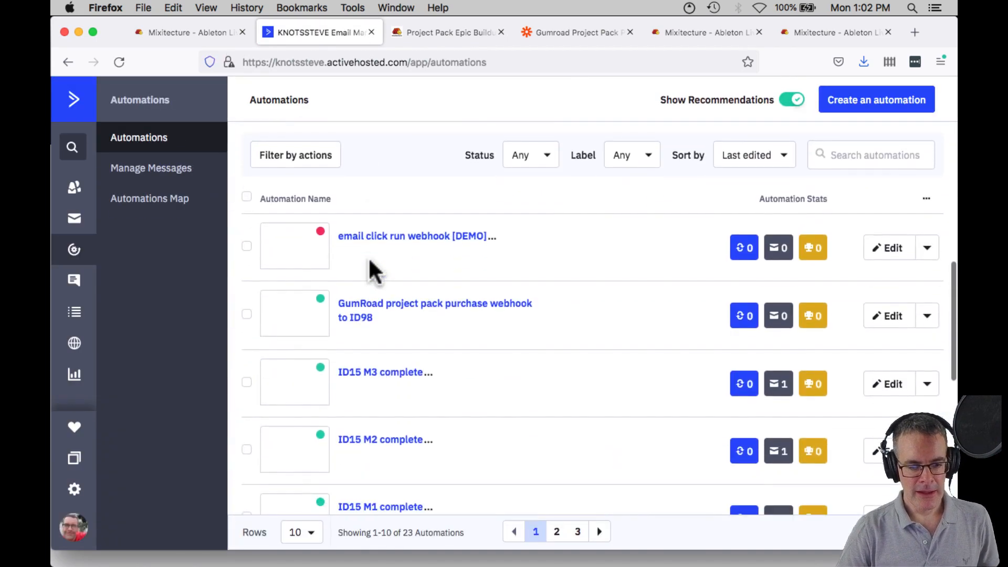
click(383, 318)
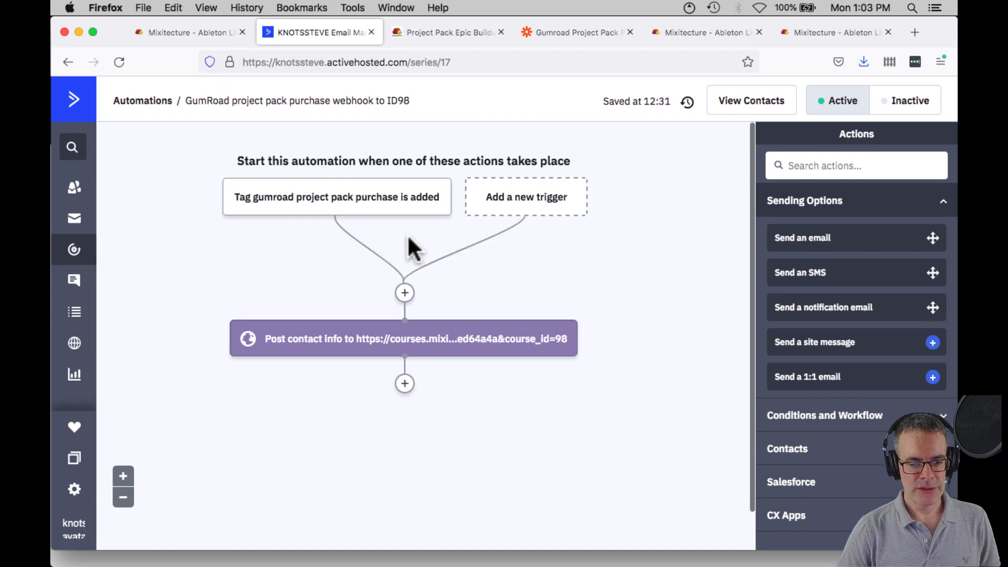
Check the automation's tag trigger, switch to Zapier, and open the Add Contact to Automation in ActiveCampaign action.
mouse_move(288, 210)
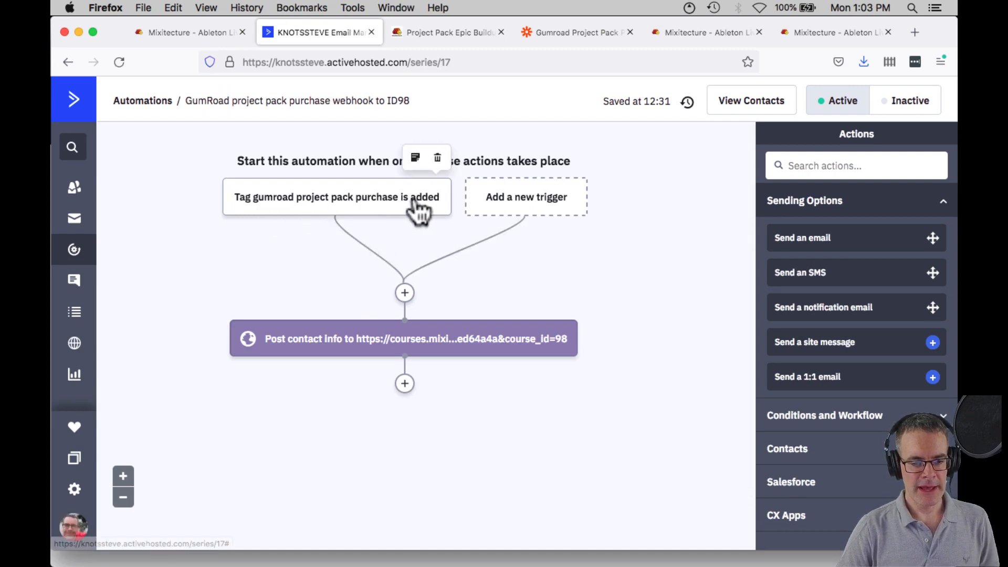
click(557, 32)
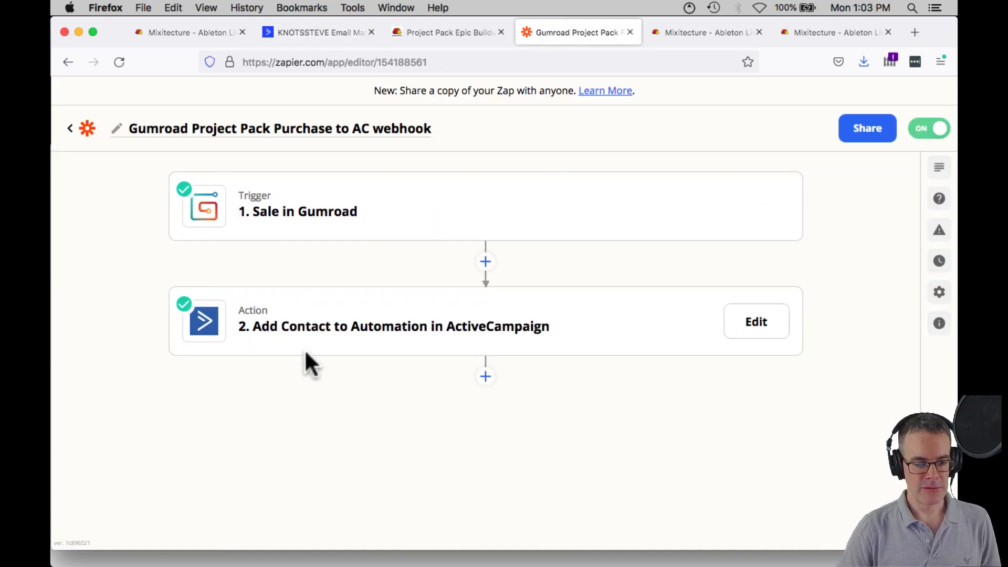
click(412, 336)
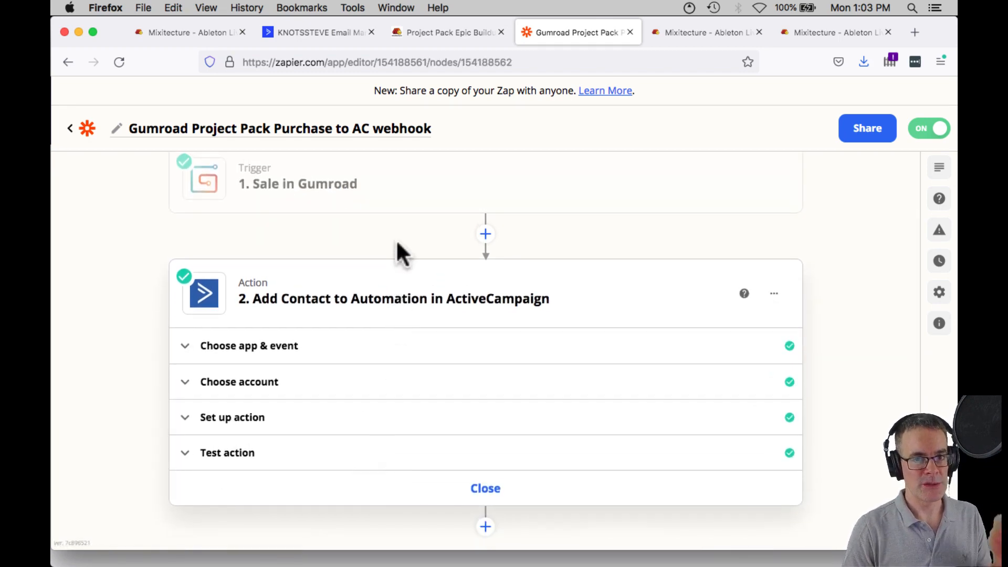
Return to ActiveCampaign and inspect the post URL of the automation's webhook action from start to end, including its course_id.
click(314, 33)
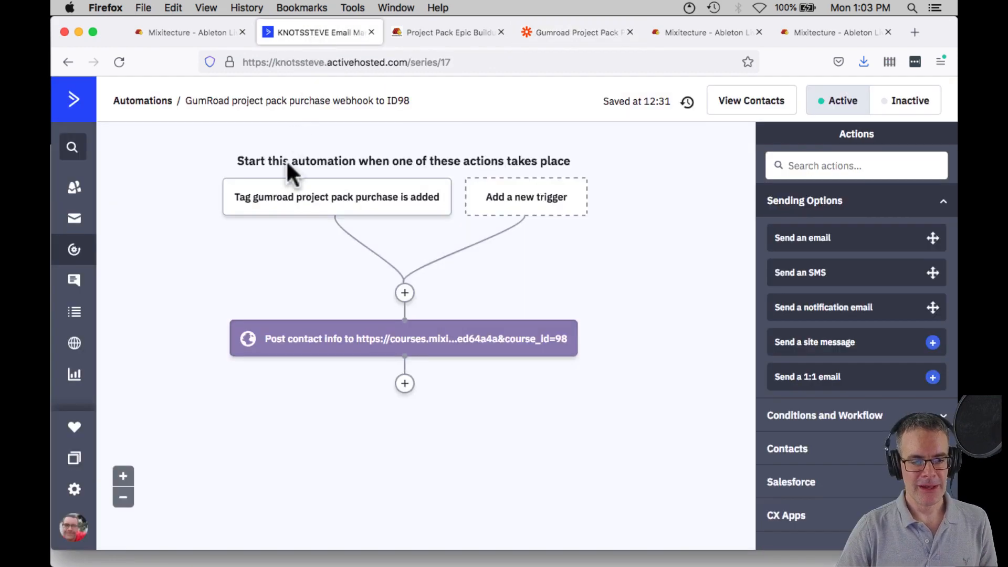
click(513, 346)
click(395, 316)
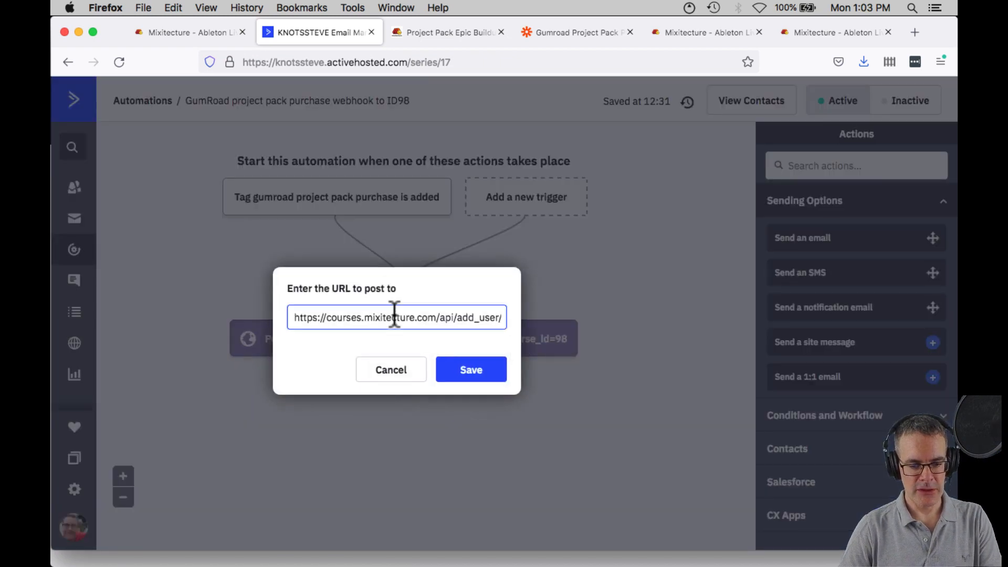
key(End)
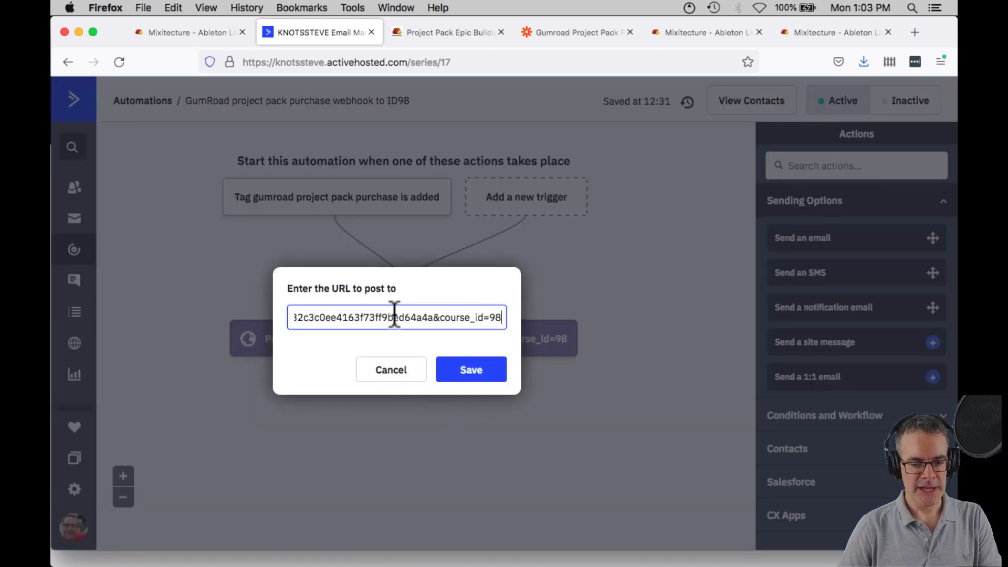
key(Home)
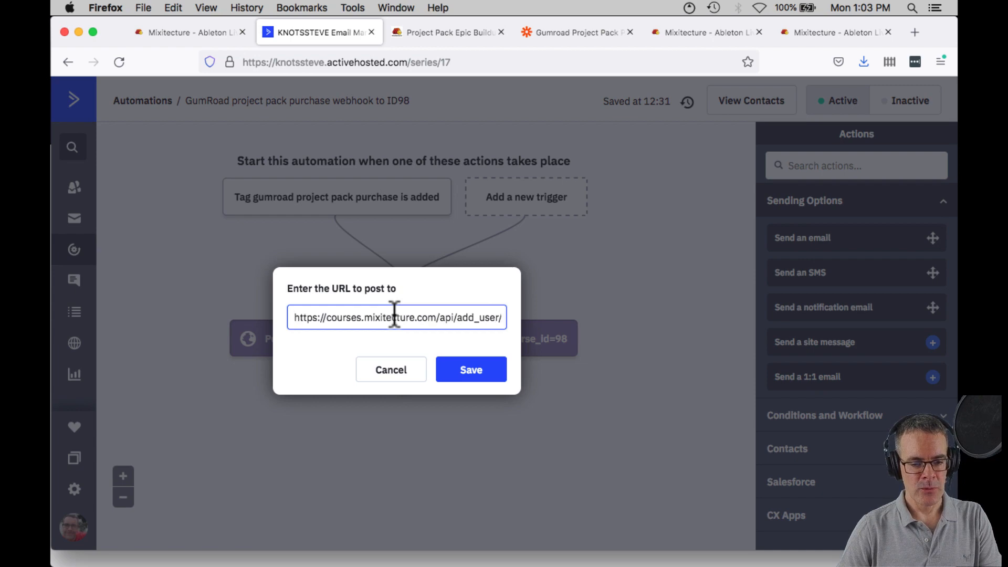
click(541, 301)
Switch to Gumroad, reopen Project Pack Epic Buildups from the mixitecture store, and review its description and pricing.
click(457, 33)
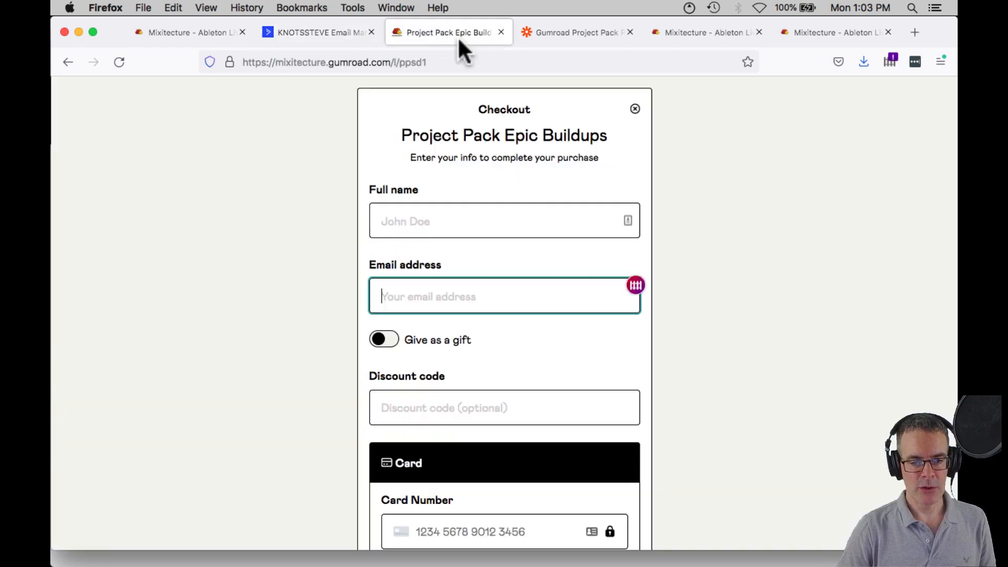
key(super+[)
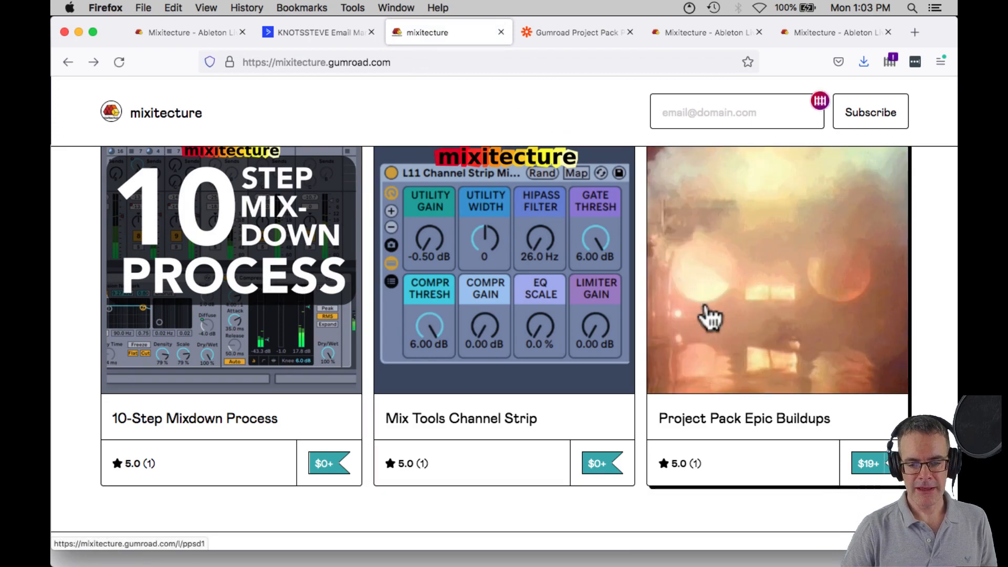
click(705, 315)
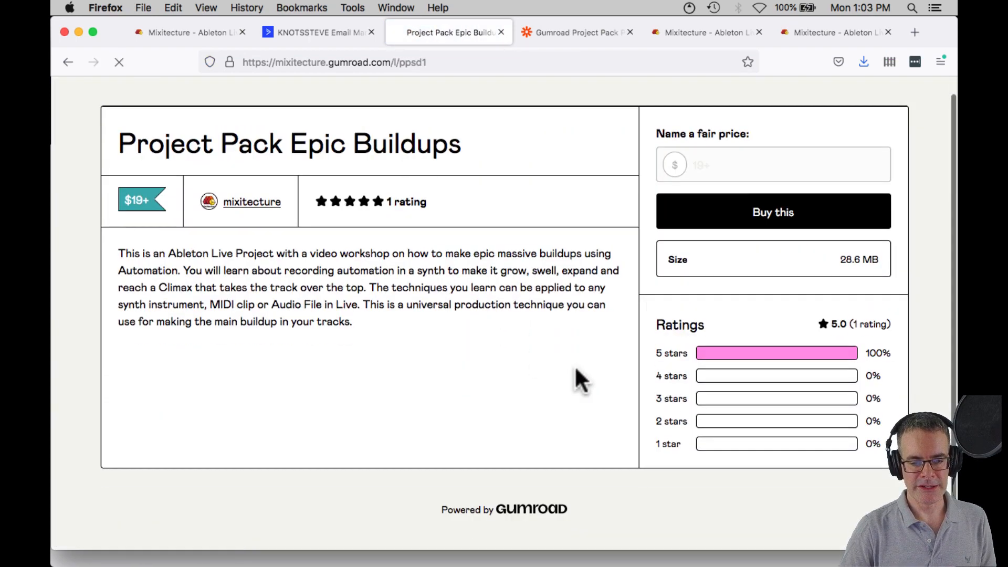
scroll(576, 370, down, 5)
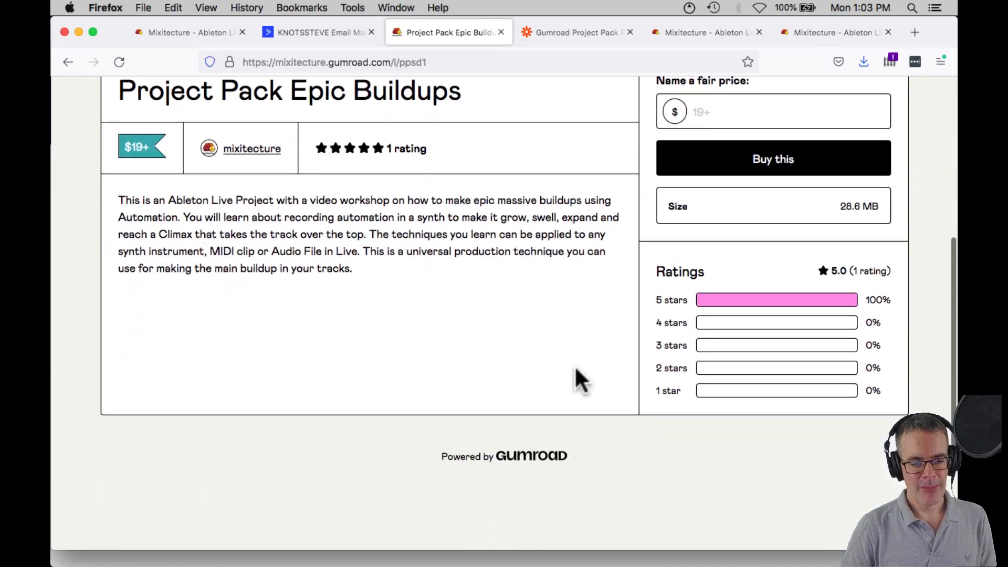
scroll(576, 371, down, 3)
scroll(576, 371, up, 10)
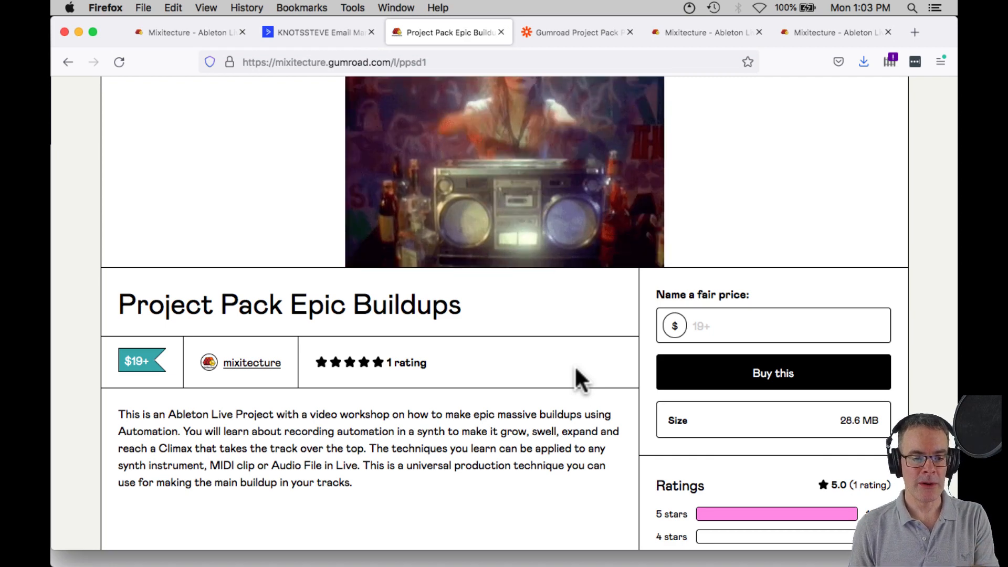
scroll(463, 315, down, 3)
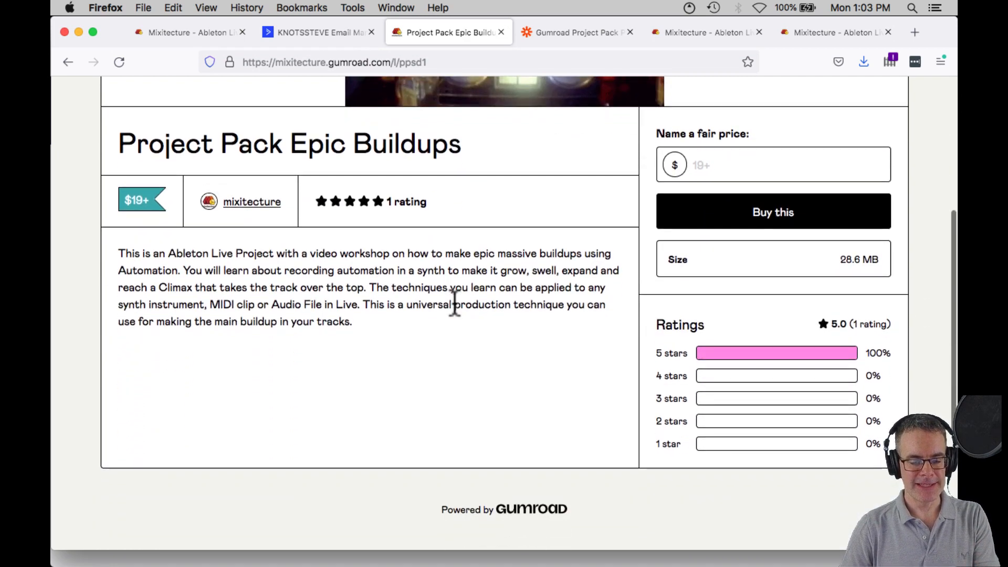
right_click(454, 303)
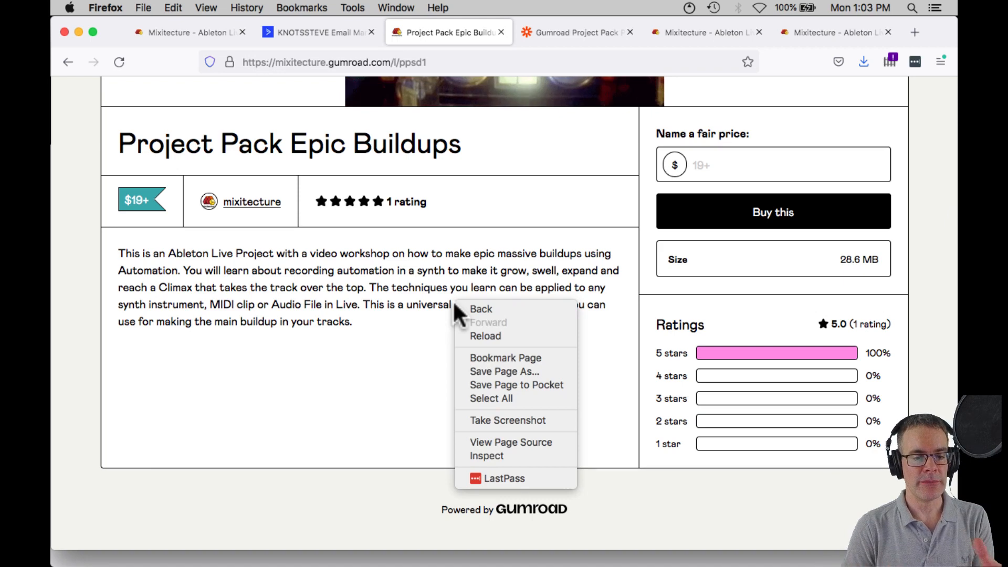
click(375, 315)
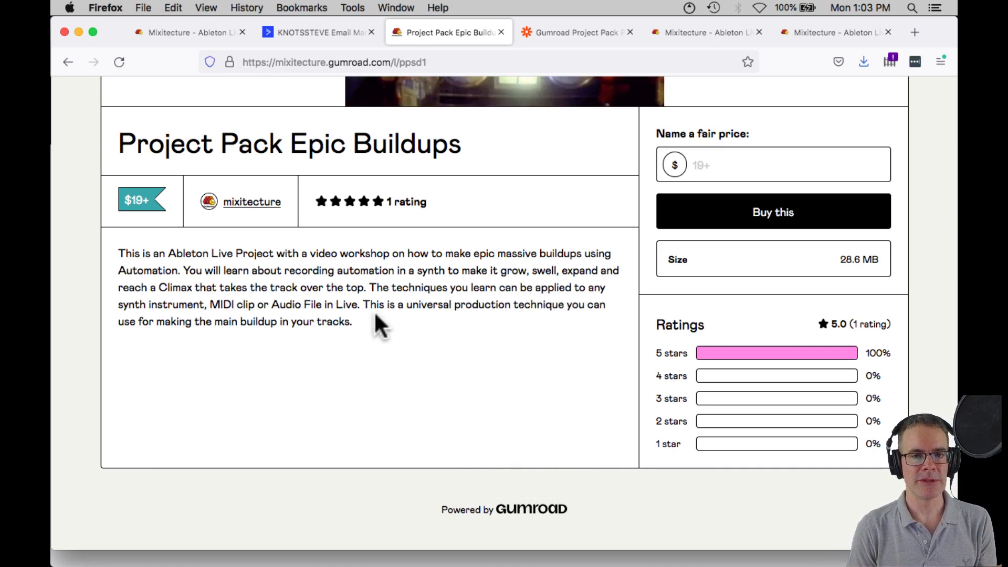
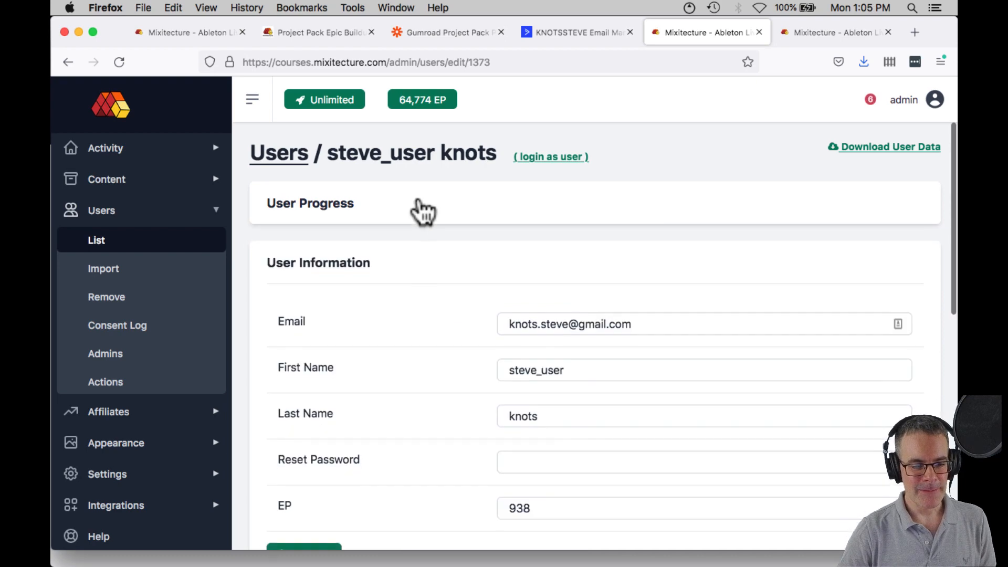
In the MemberVault user record, collapse User Information and examine how the Activity Log records the newest product addition, then collapse the log.
click(383, 264)
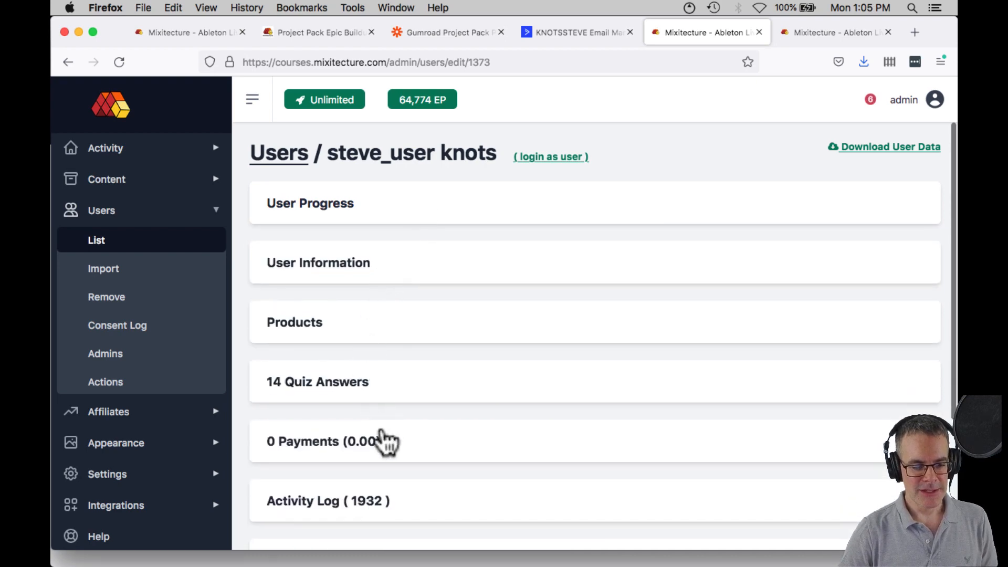
scroll(388, 446, down, 3)
click(433, 427)
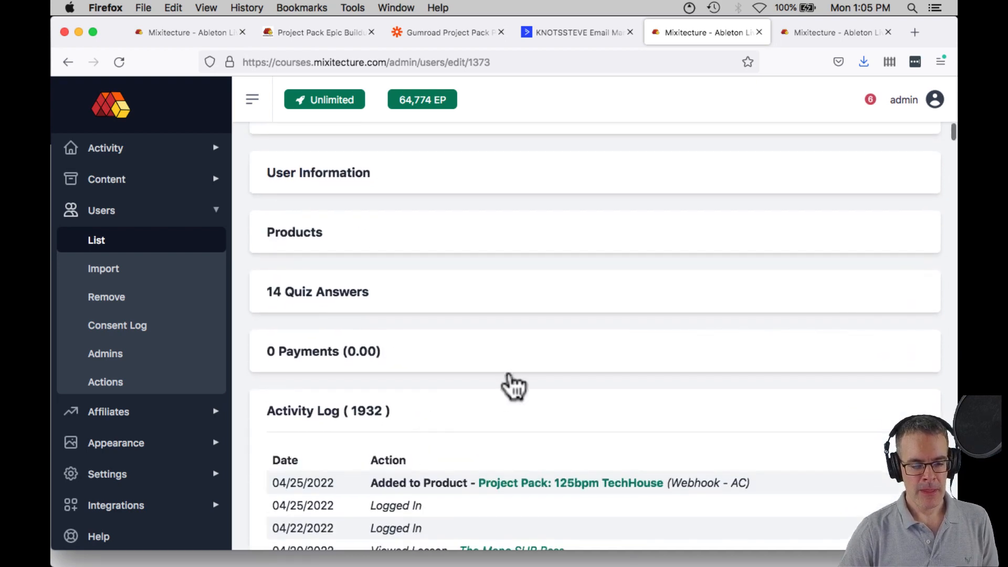
scroll(514, 386, down, 5)
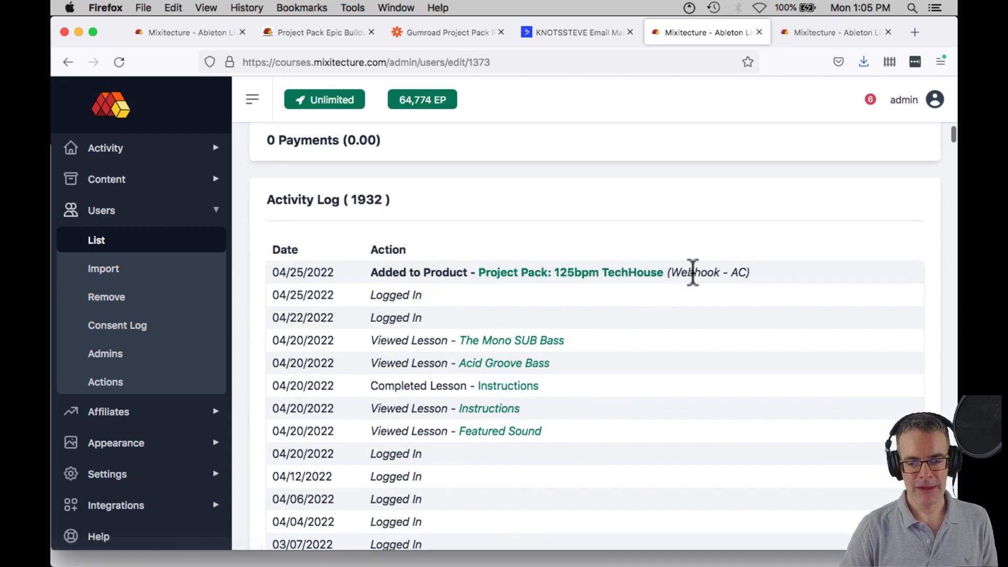
drag(751, 272, 664, 279)
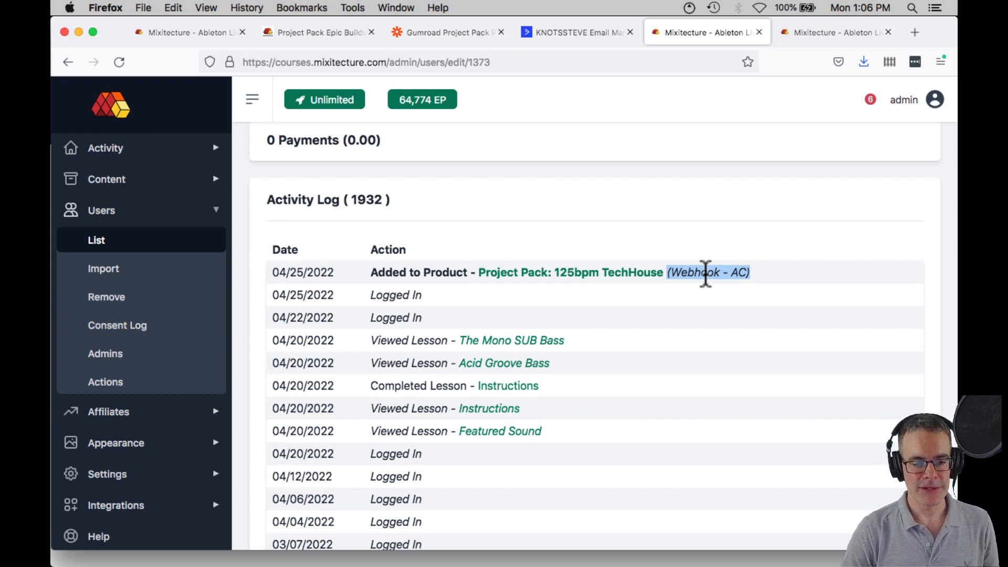
click(592, 213)
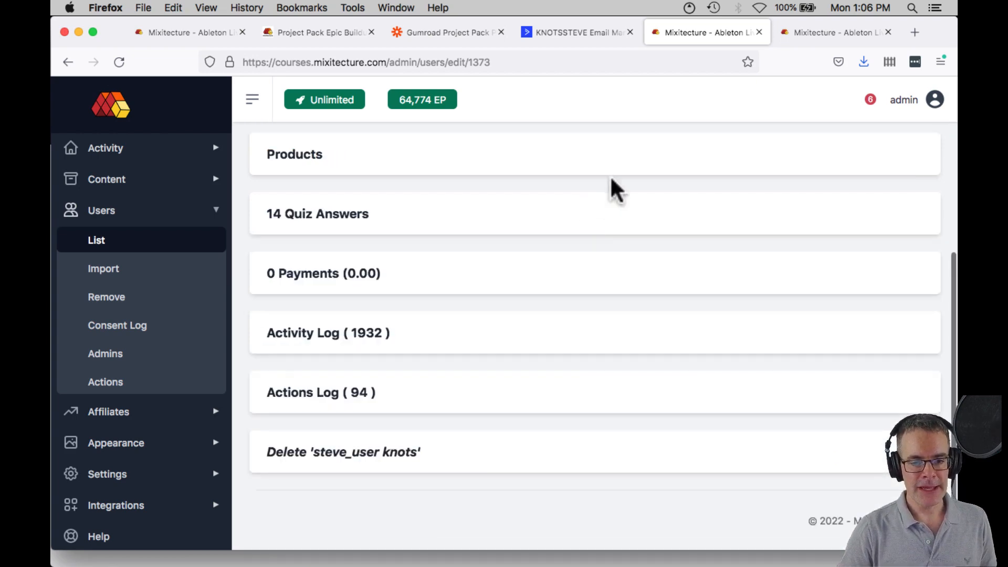
Switch to the How To EQ Your Tracks product in MemberVault and review its Actions section down to the last action.
click(808, 30)
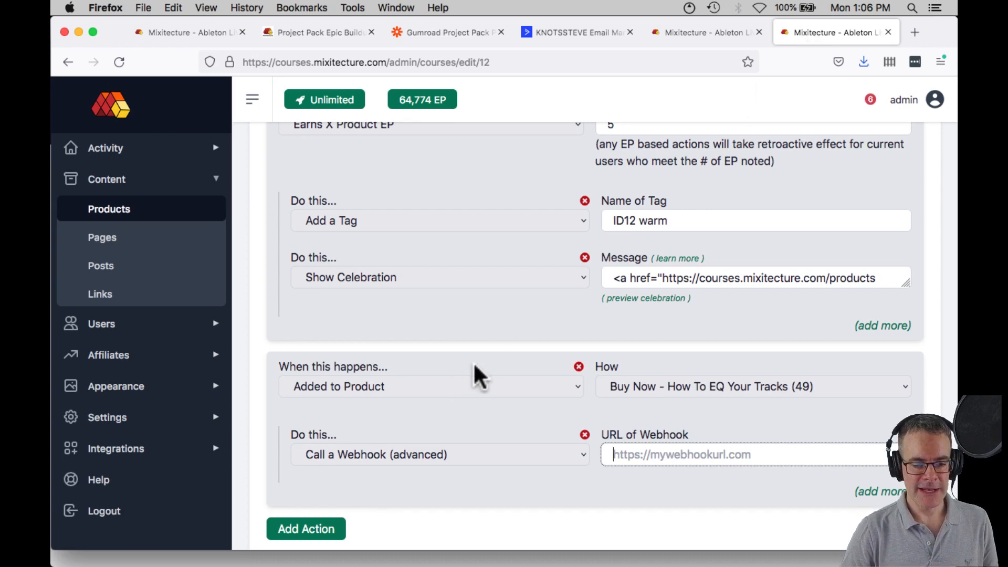
scroll(474, 369, down, 1)
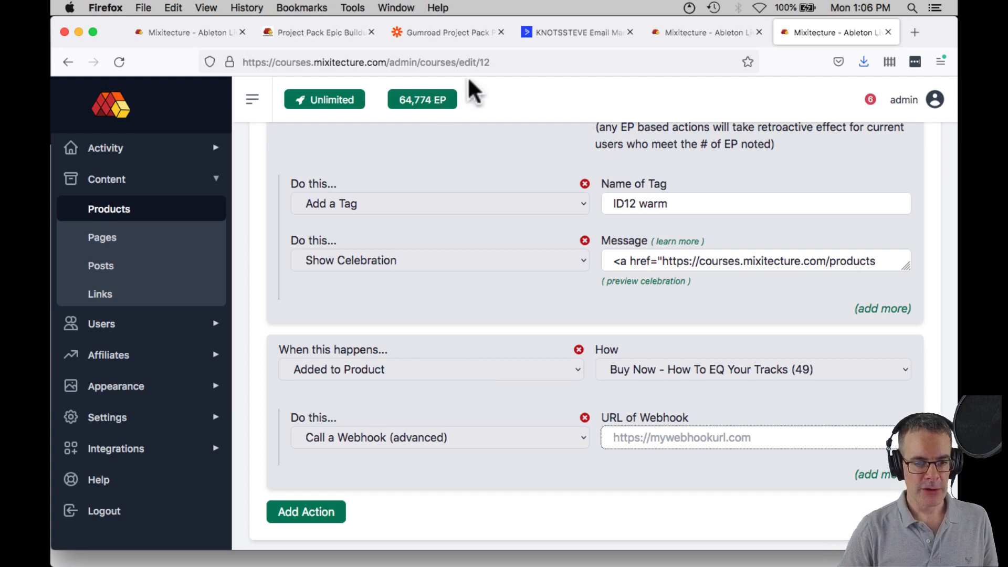
scroll(435, 360, up, 15)
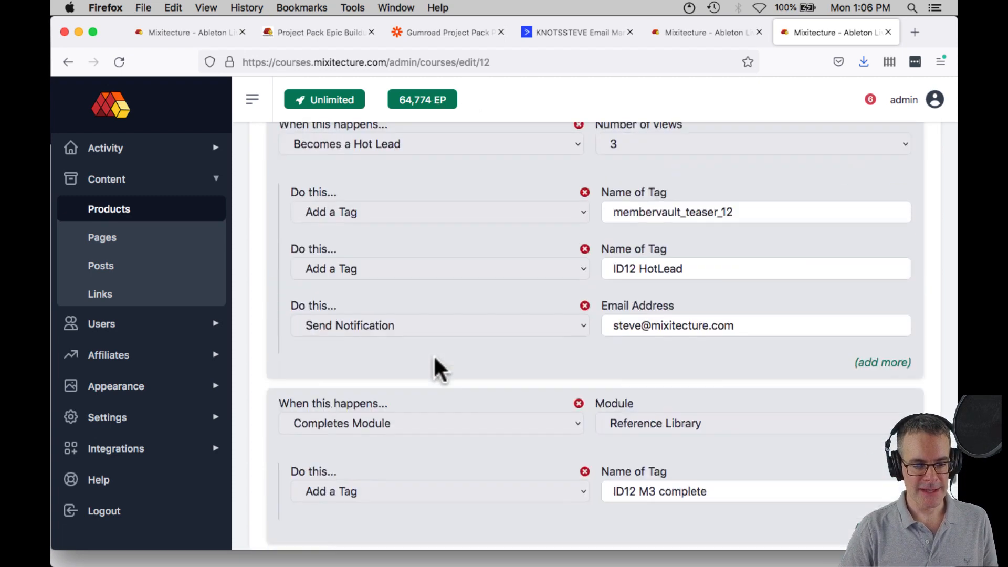
scroll(433, 354, up, 10)
scroll(439, 365, down, 5)
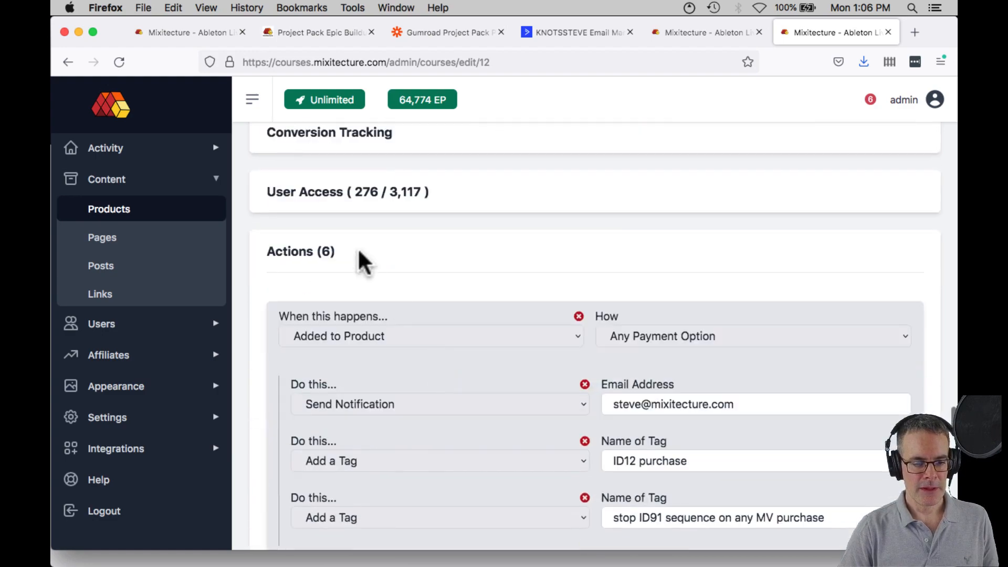
click(362, 265)
click(360, 411)
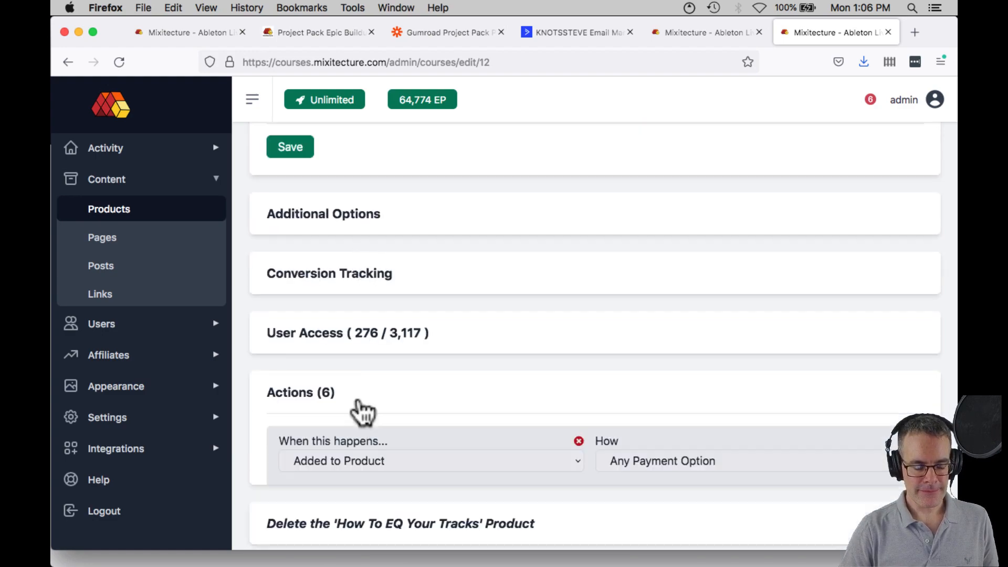
scroll(431, 373, down, 20)
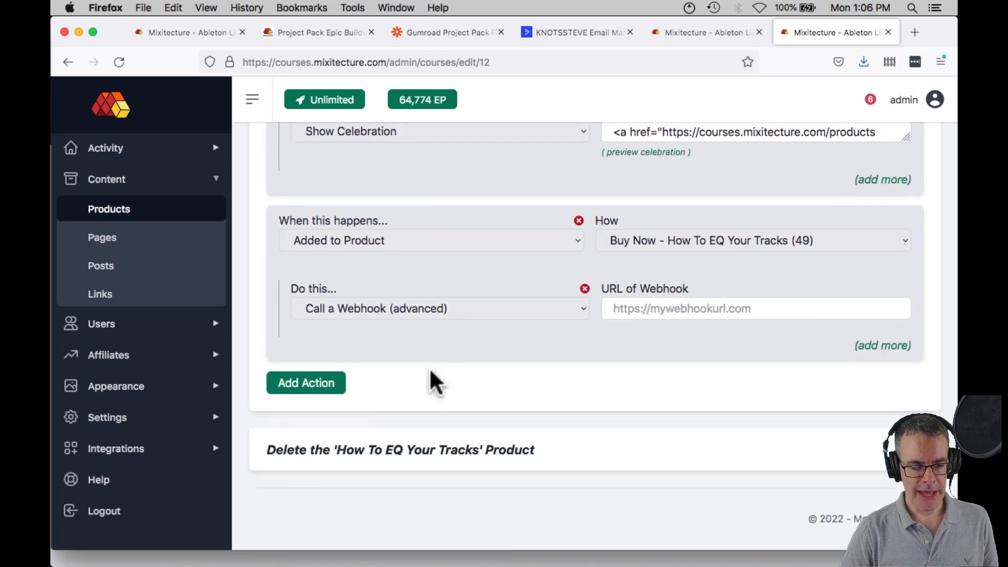
scroll(429, 367, up, 2)
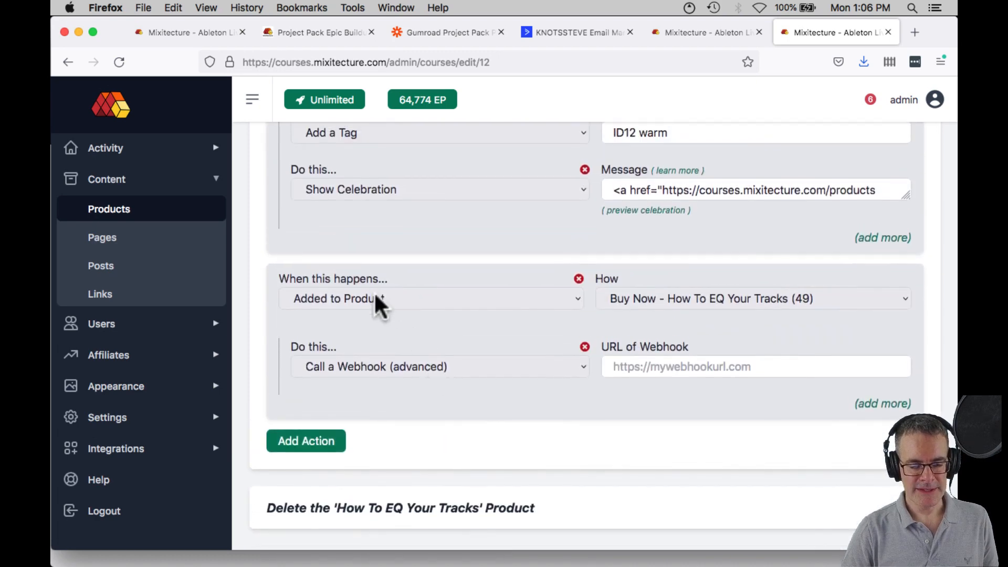
Review the last action's options, keeping Added to Product, Buy Now - How To EQ Your Tracks (49) and Call a Webhook (advanced).
click(373, 299)
click(375, 299)
click(654, 298)
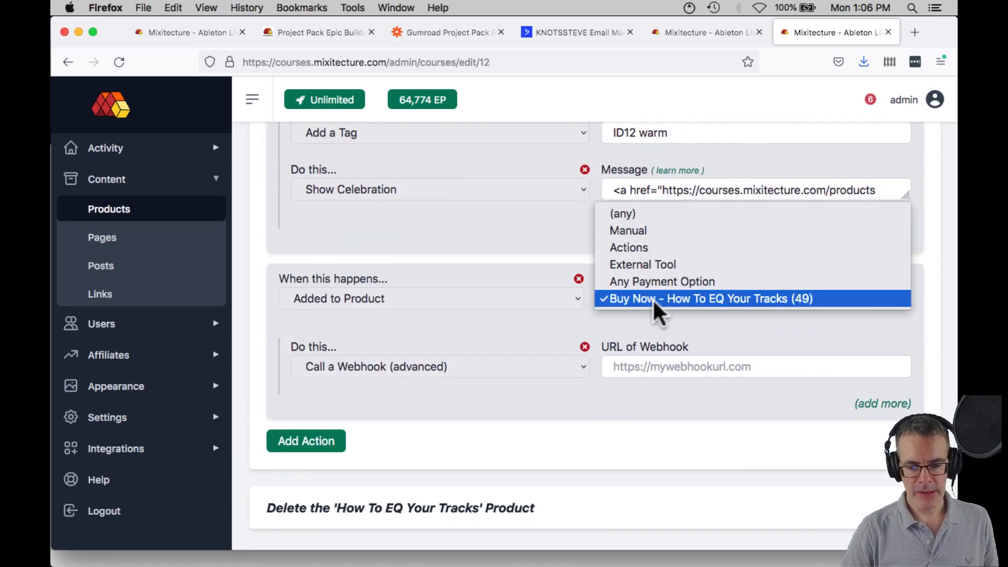
click(653, 299)
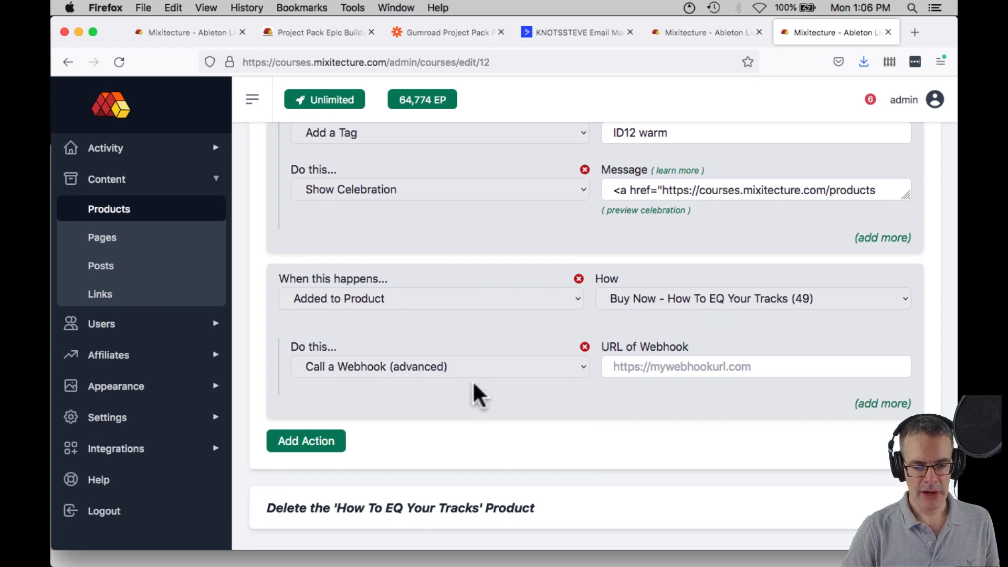
click(450, 366)
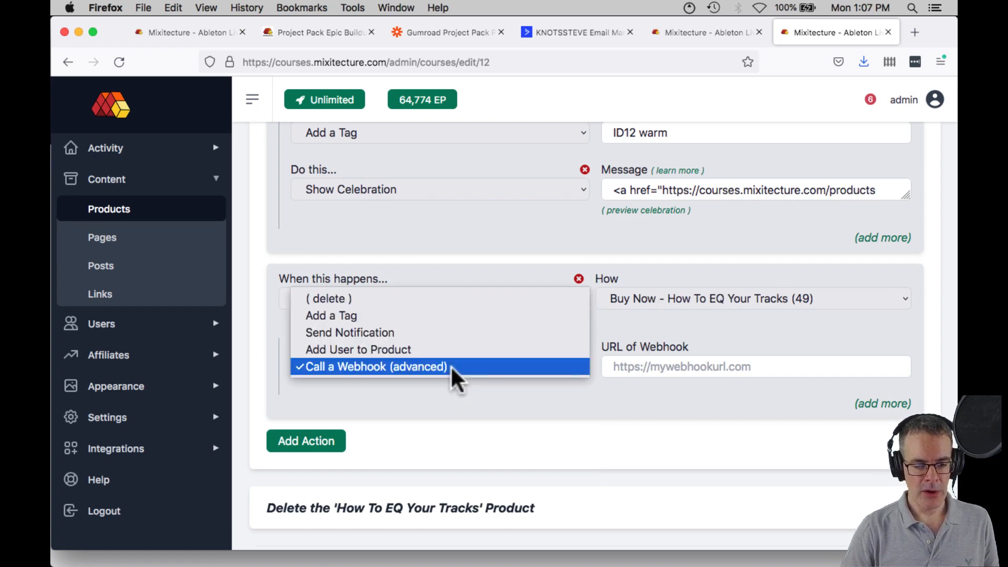
click(451, 365)
Paste the add_user webhook URL, including its API key and course_id=100, as the action's URL of Webhook and view its beginning.
click(641, 370)
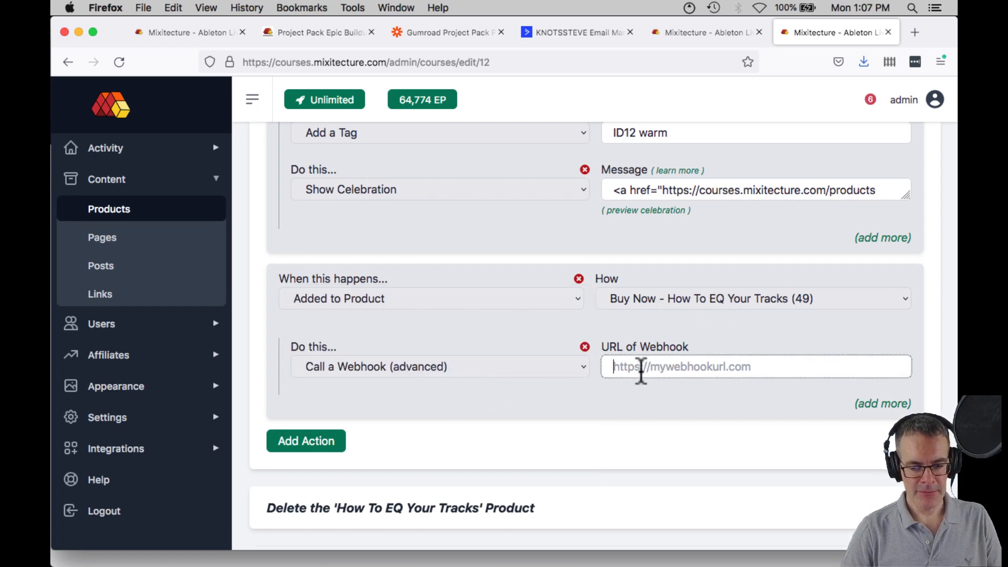
key(super+v)
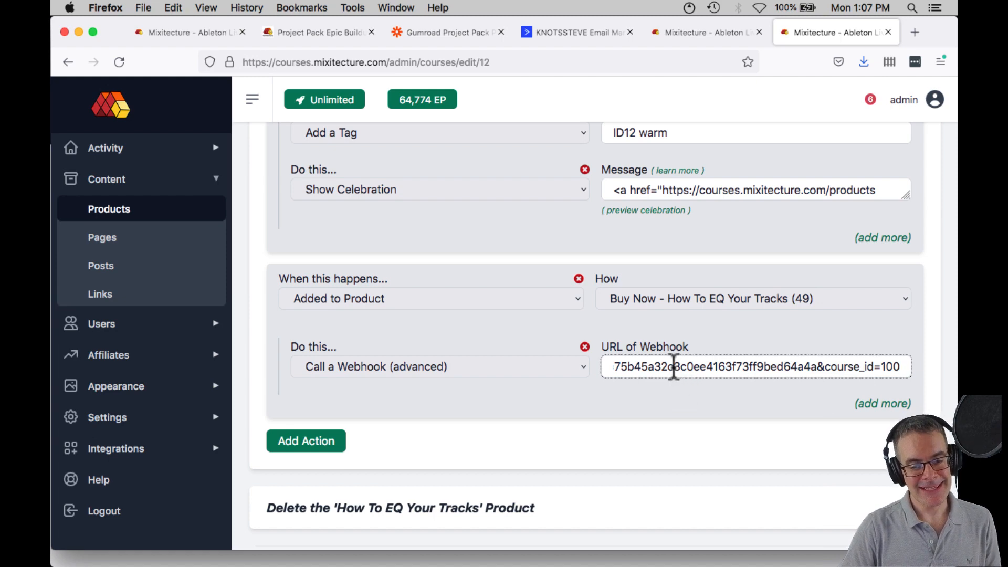
scroll(674, 367, left, 1)
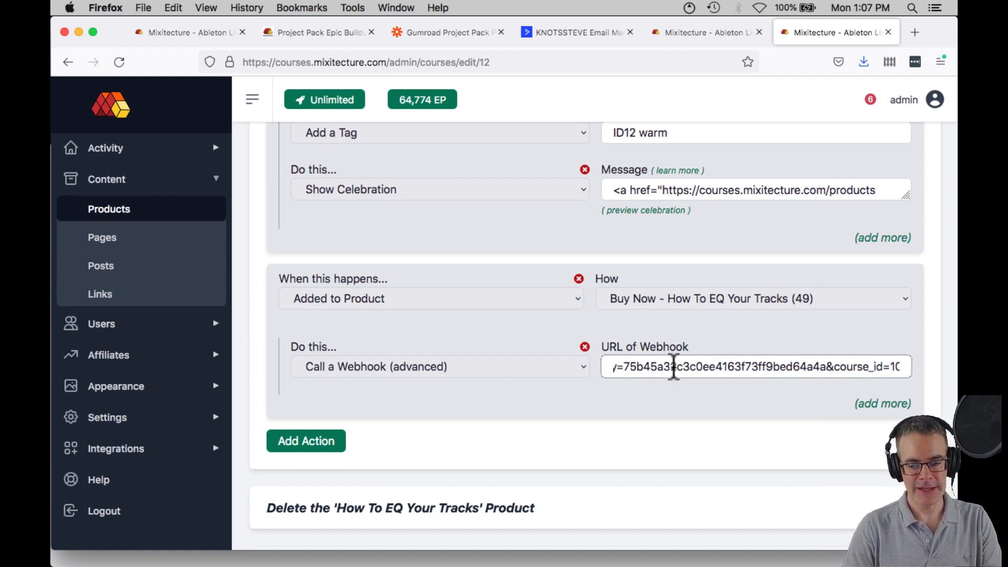
scroll(674, 367, left, 5)
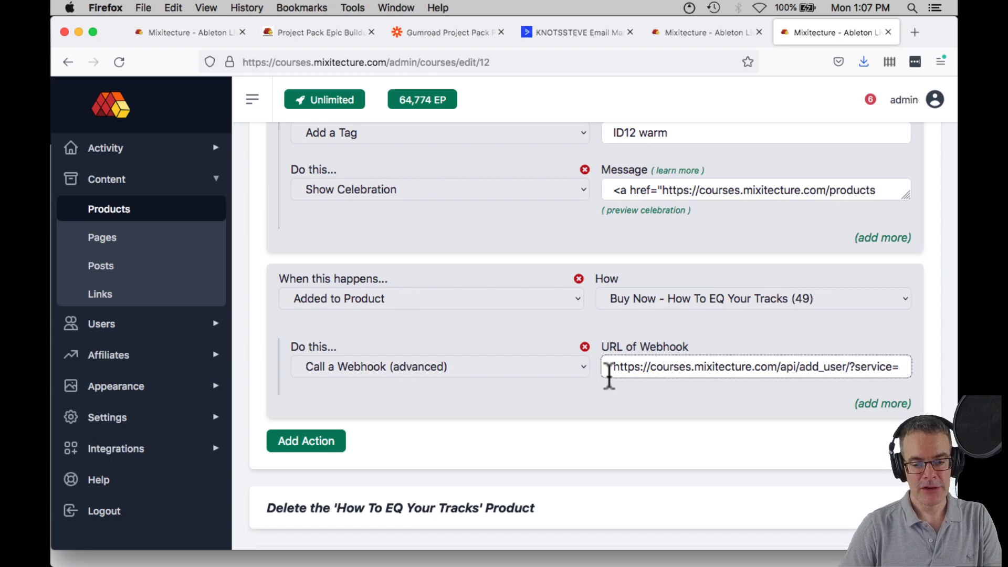
Highlight the site address at the start of the last action's webhook URL, then clear the whole URL.
drag(612, 367, 781, 366)
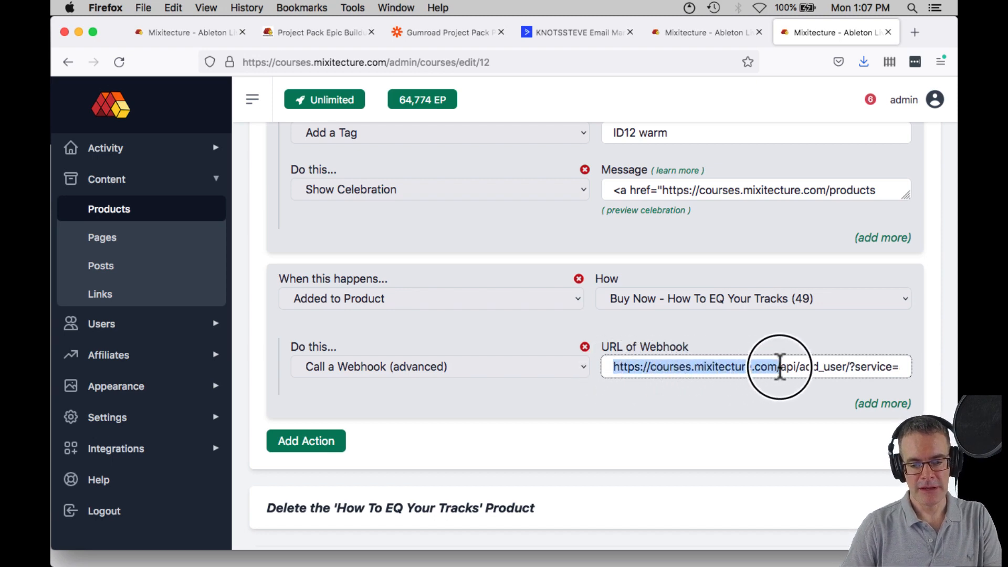
click(780, 366)
key(super+a)
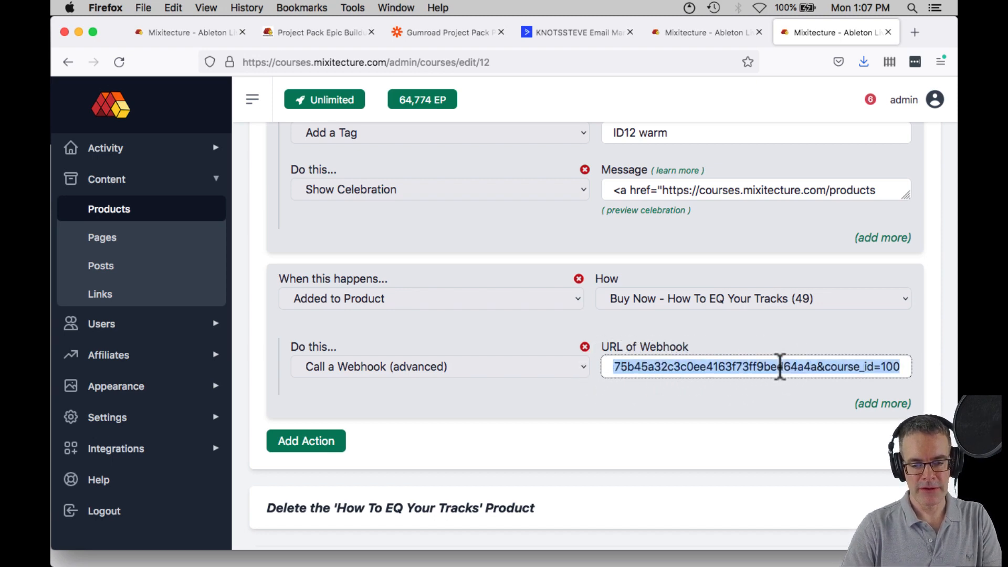
key(BackSpace)
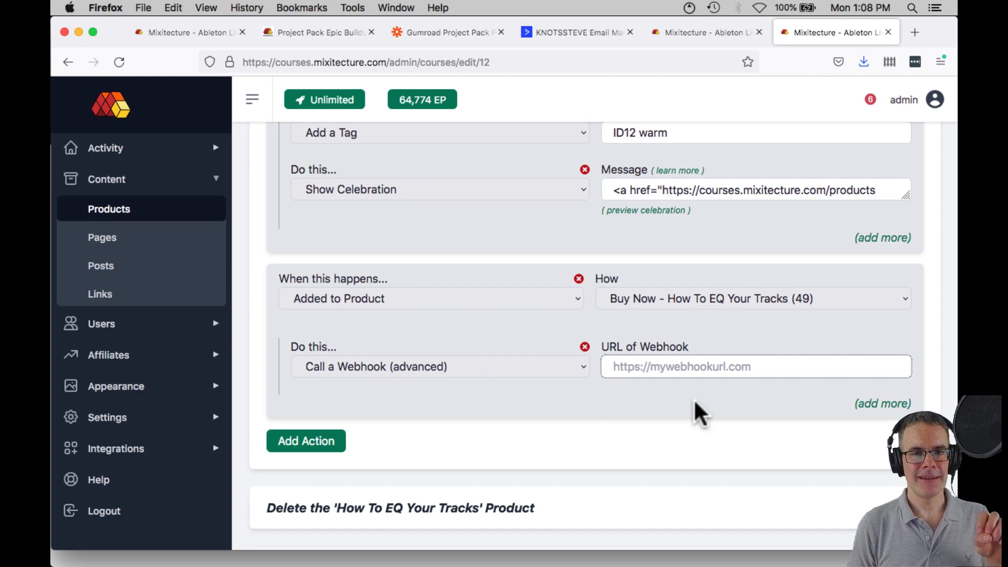
Change the last action's trigger to Completes Lesson and set what it does to Call a Webhook (advanced).
click(424, 305)
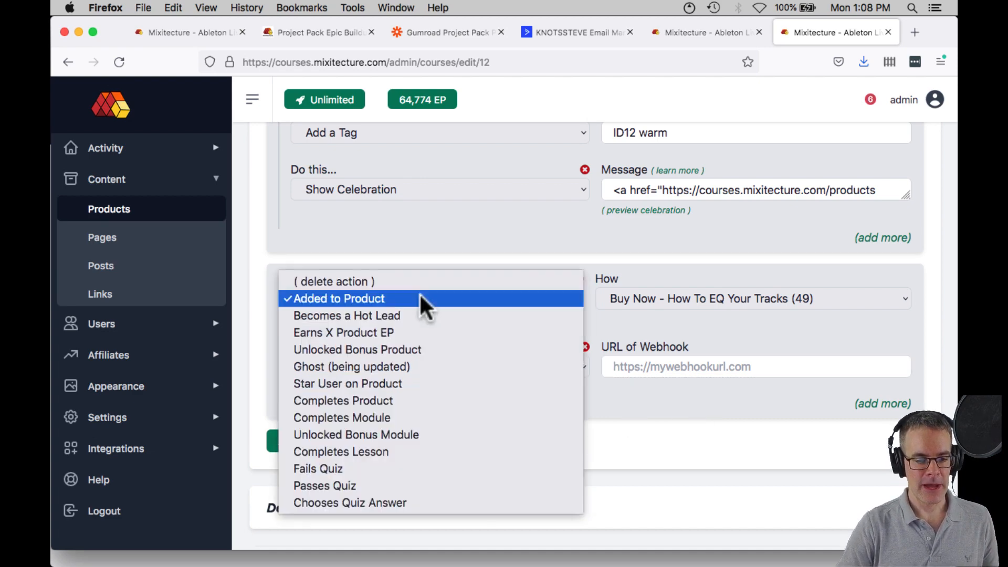
click(388, 451)
click(381, 371)
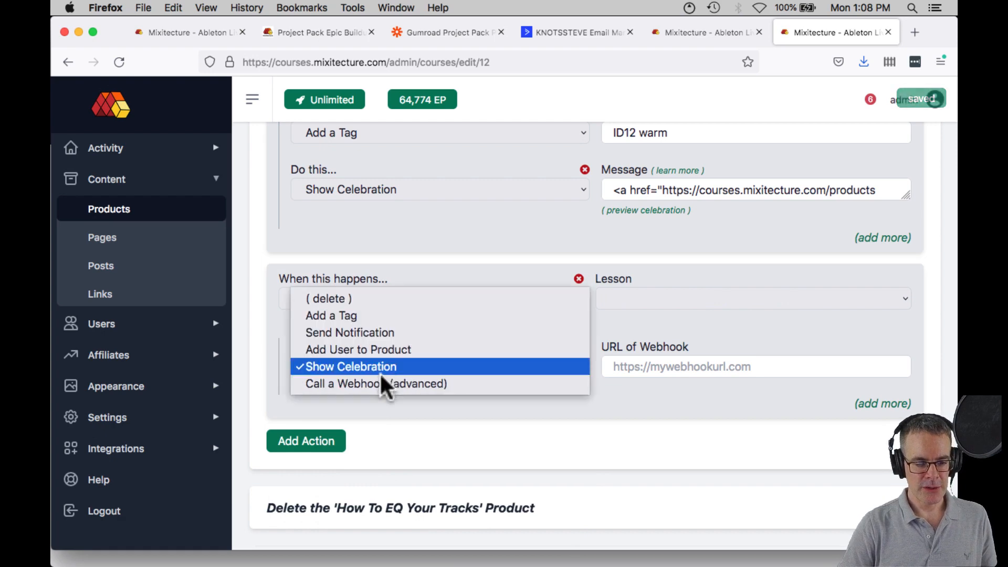
click(380, 380)
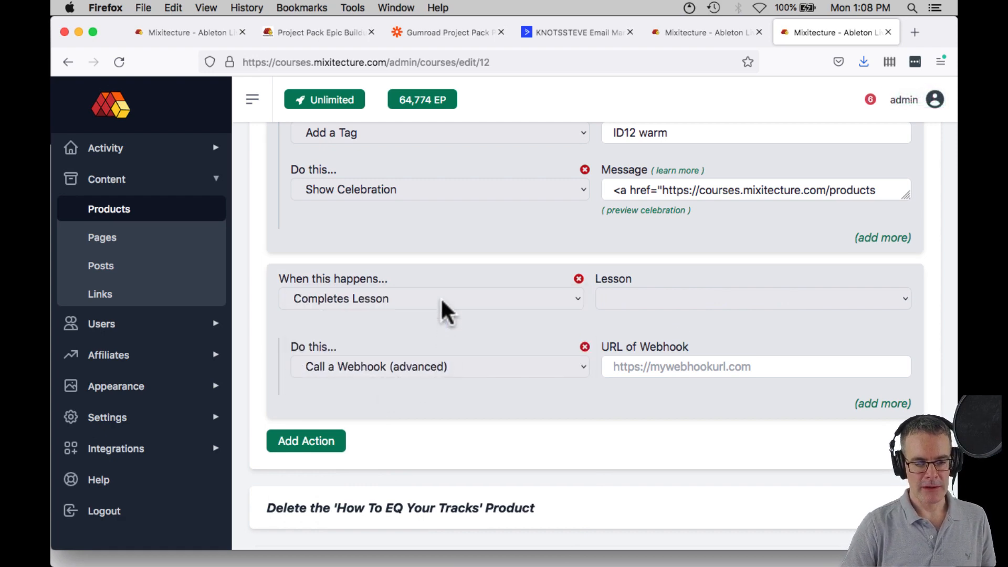
Switch the last action's trigger to Passes Quiz, with Call a Webhook (advanced) as the response.
click(440, 297)
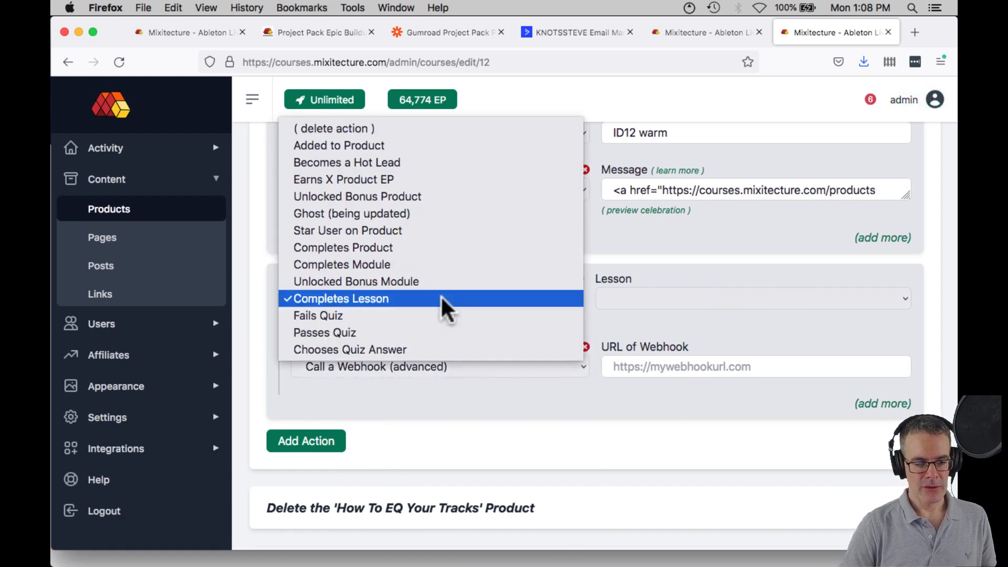
click(427, 334)
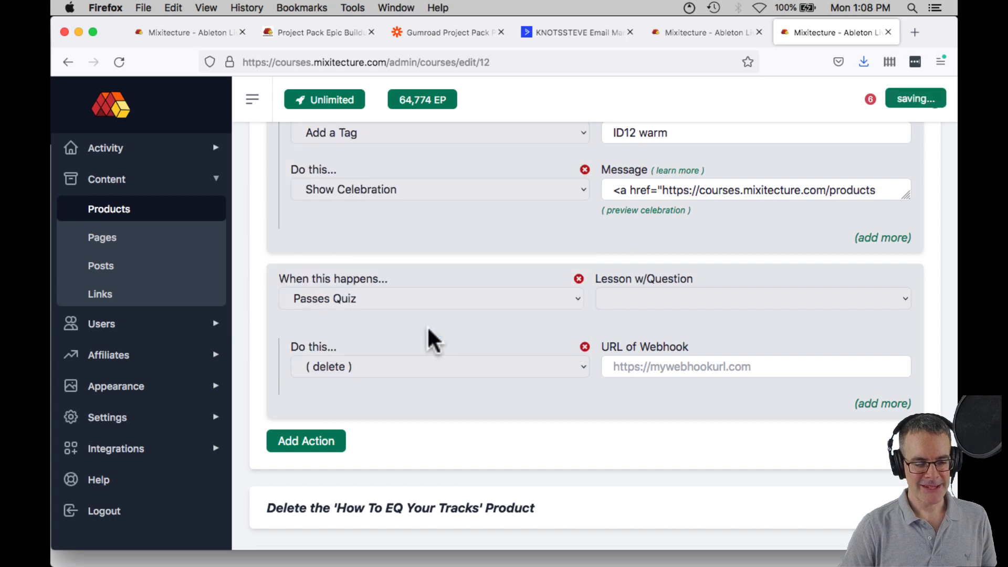
click(421, 362)
click(400, 428)
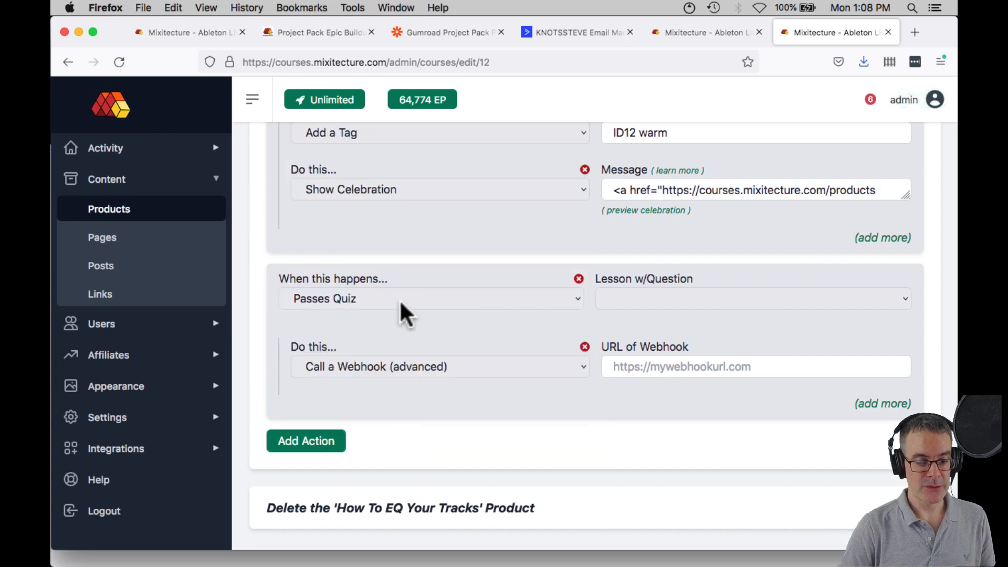
Make Chooses Quiz Answer the last action's trigger, with Call a Webhook (advanced) as the response.
click(399, 300)
click(393, 319)
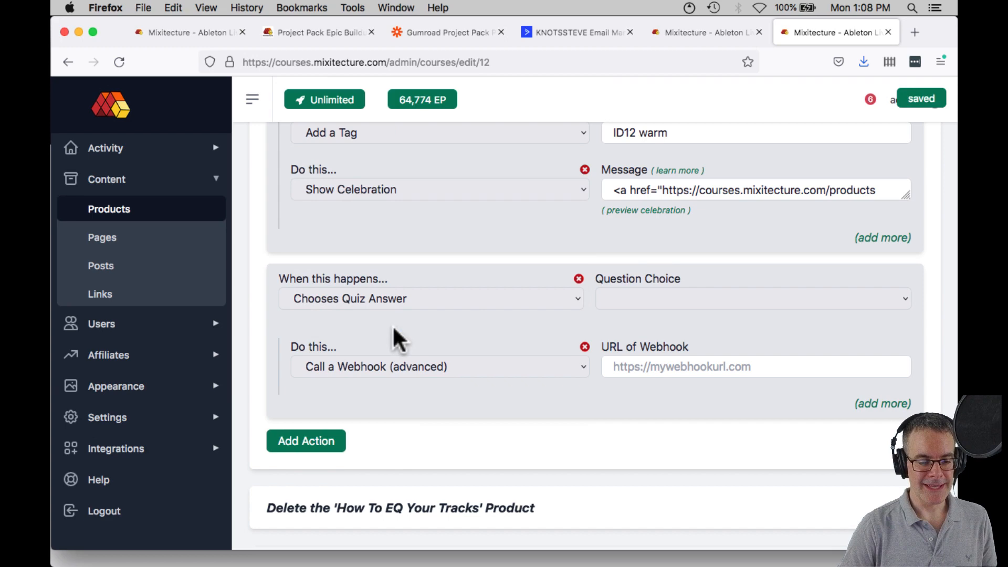
click(386, 362)
click(384, 367)
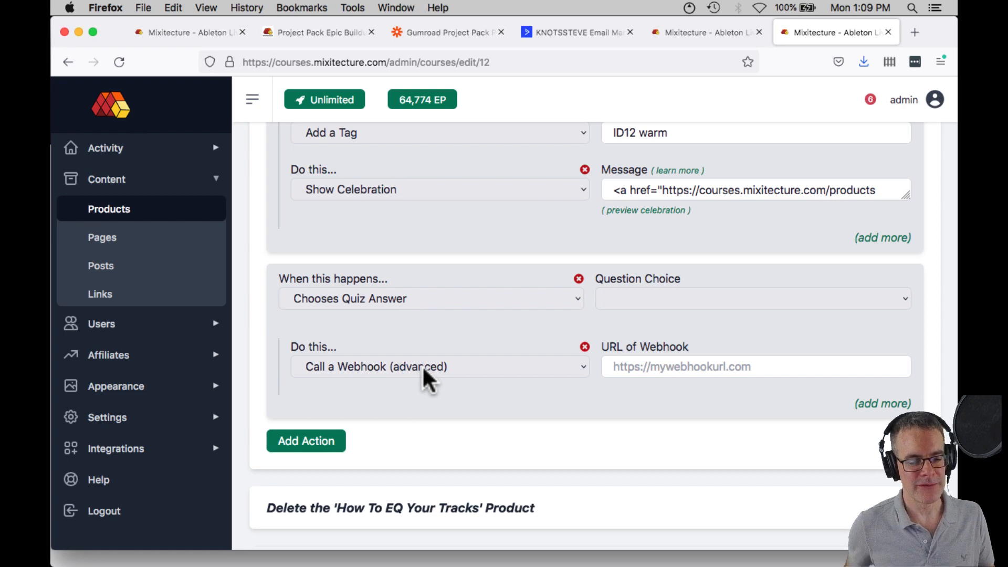
Delete the last action, the Chooses Quiz Answer webhook, from the How To EQ Your Tracks product.
click(578, 278)
click(608, 339)
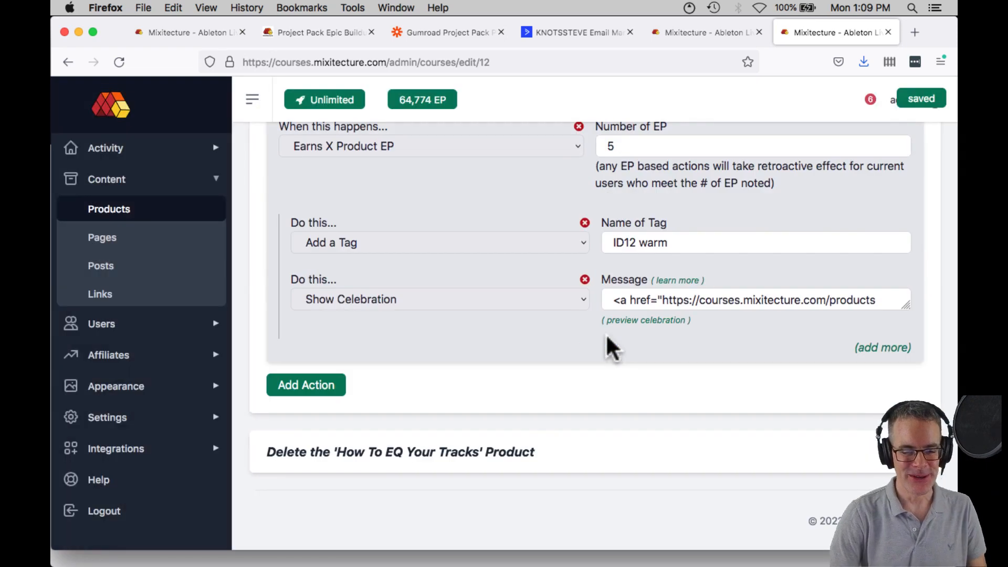
Return to the Advanced Integration page, collapse Active Campaign Automation and expand ConvertKit Automation.
click(685, 37)
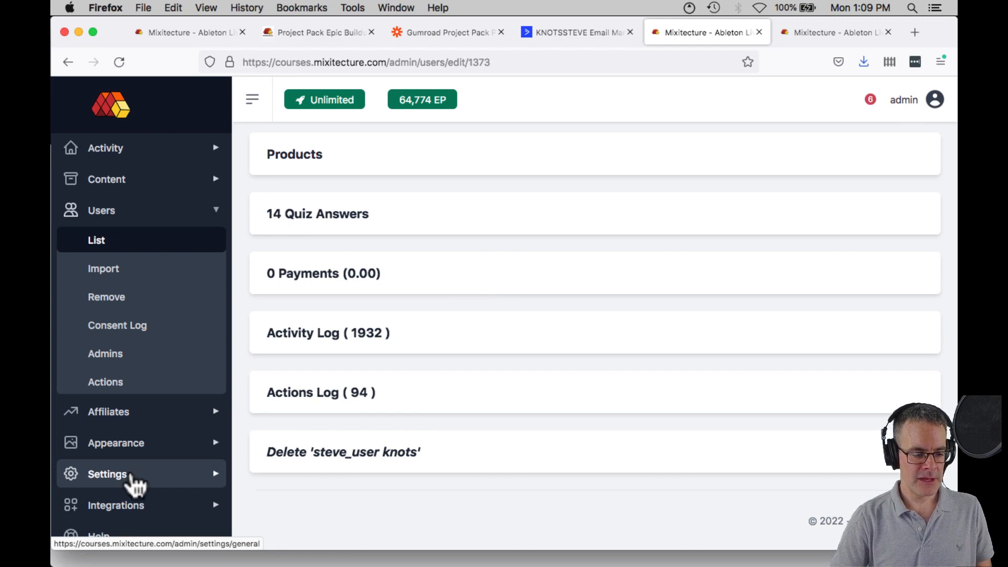
scroll(135, 486, down, 2)
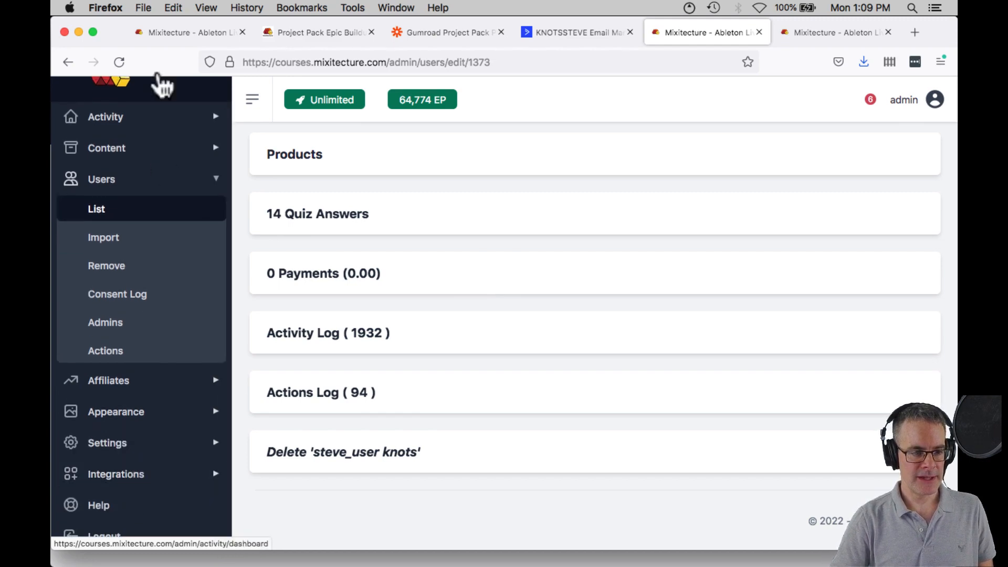
click(161, 31)
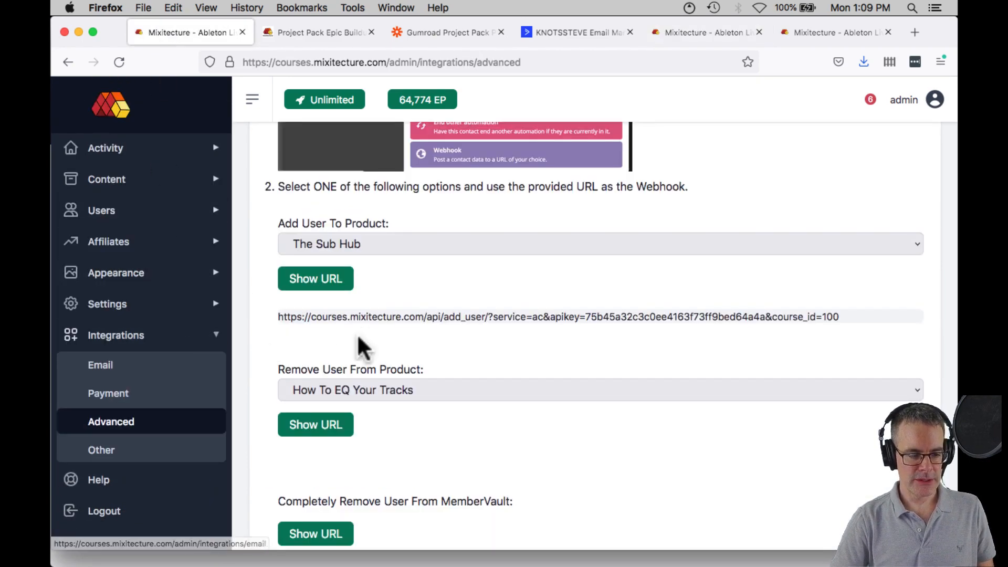
scroll(358, 339, up, 10)
click(349, 307)
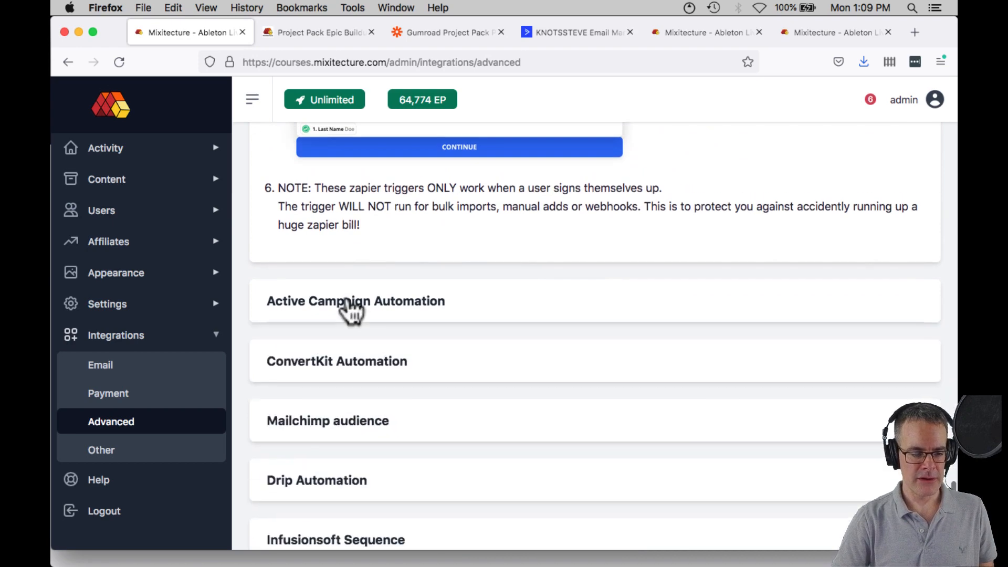
scroll(350, 310, down, 4)
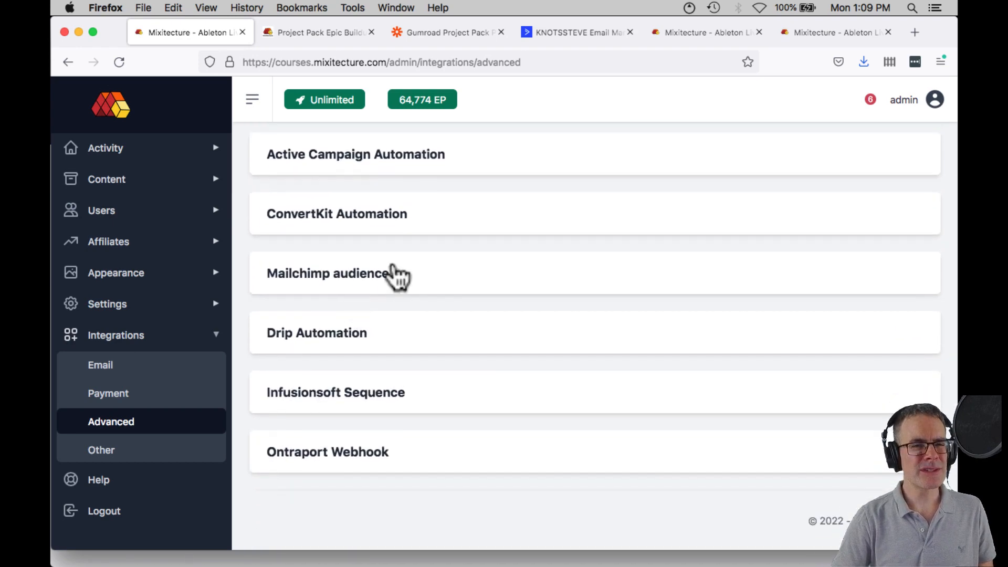
click(396, 219)
scroll(420, 241, down, 3)
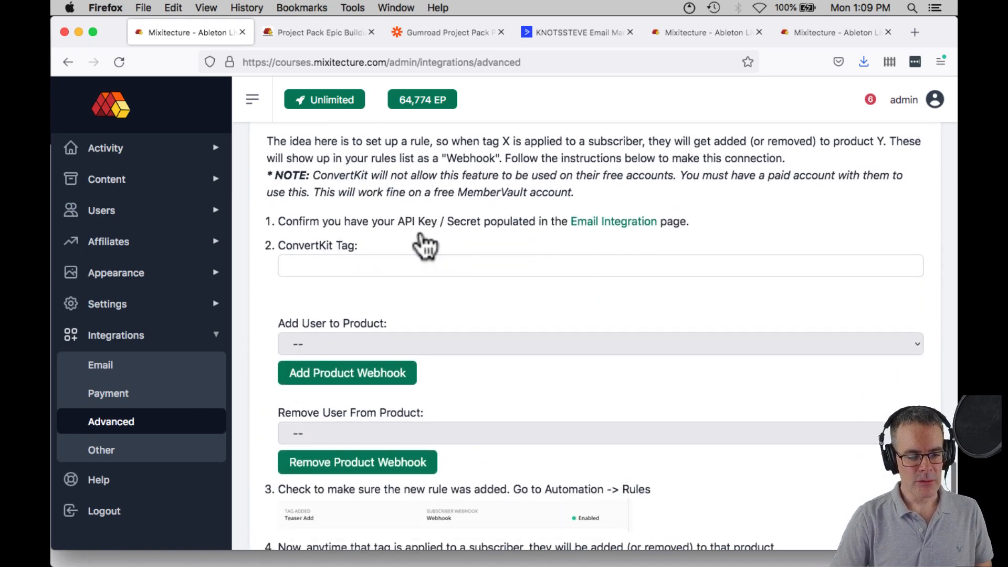
Enter "clicked link 3" as the ConvertKit Tag.
click(394, 262)
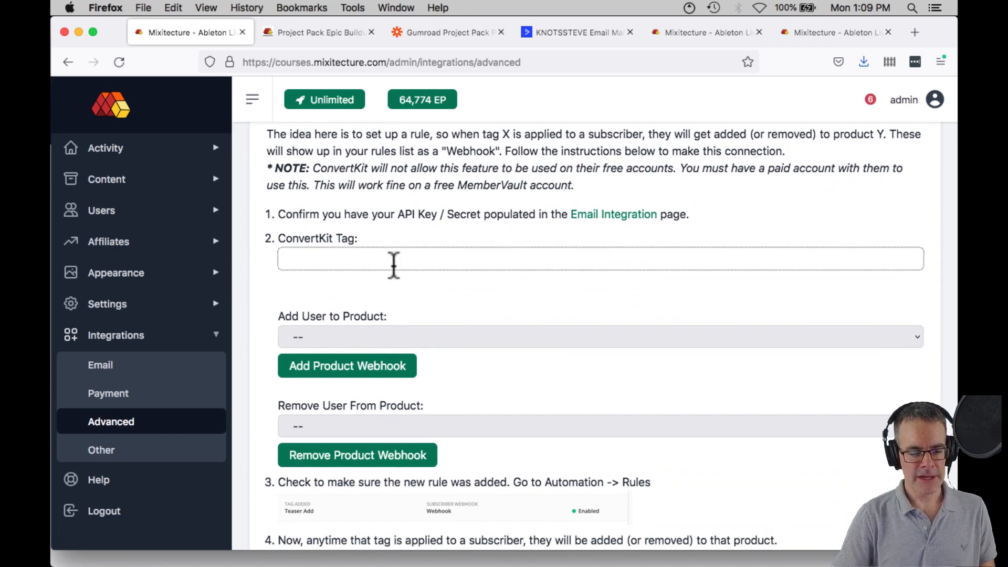
text(link)
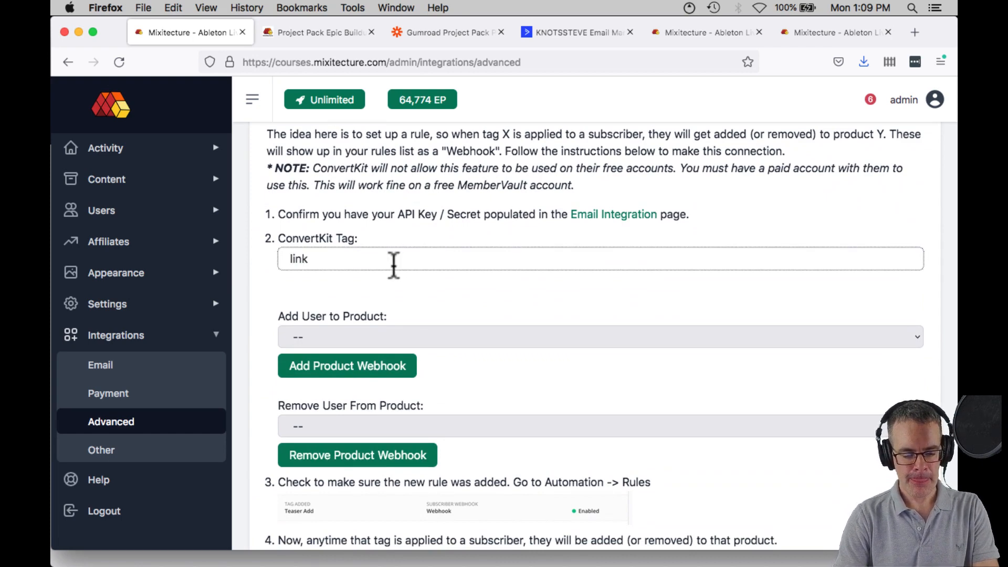
key(BackSpace)
key(BackSpace)
key(BackSpace)
key(BackSpace)
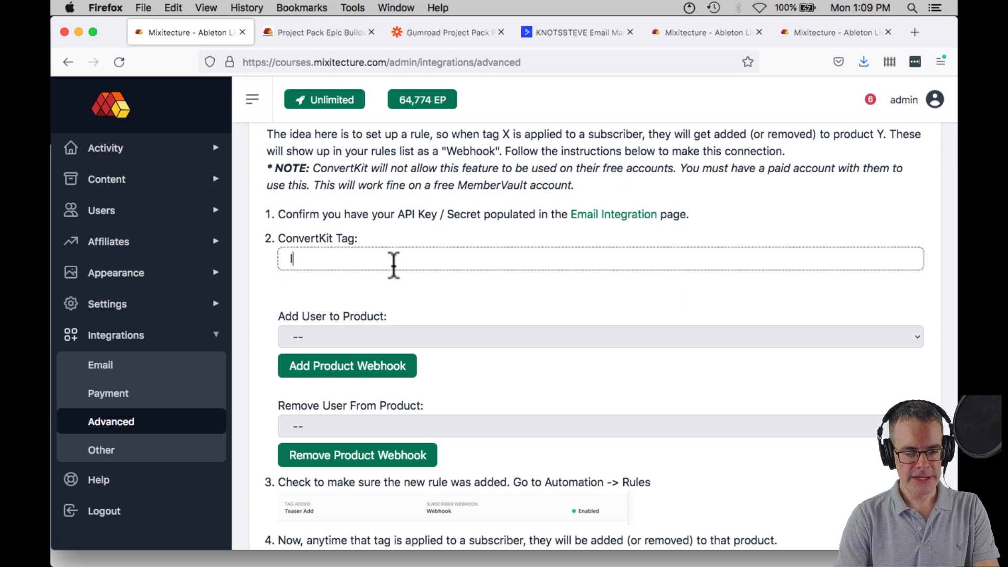
text(clicked l)
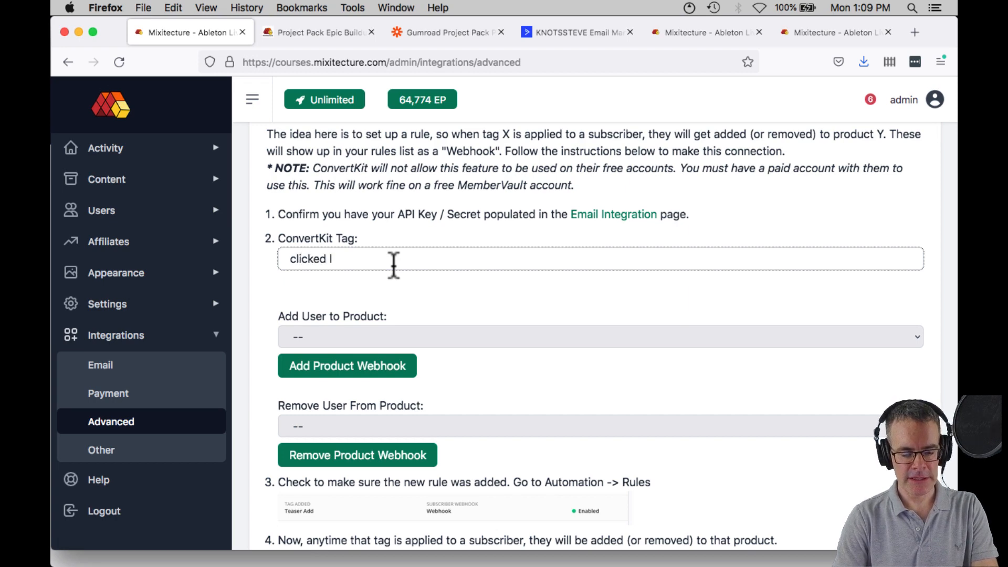
text(ink 3)
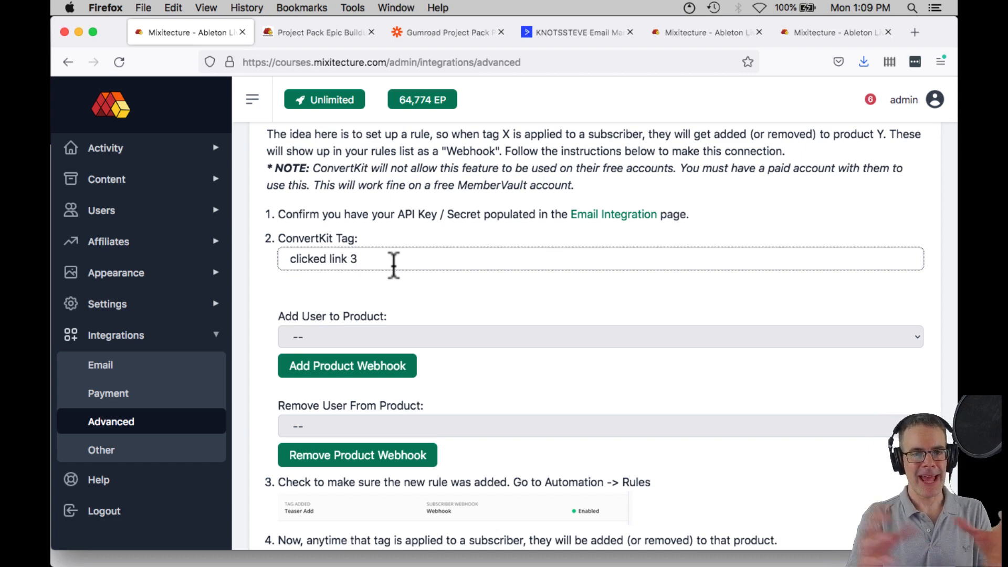
Choose The Sub Hub as the product to add users to and try to add the ConvertKit product webhook.
click(377, 332)
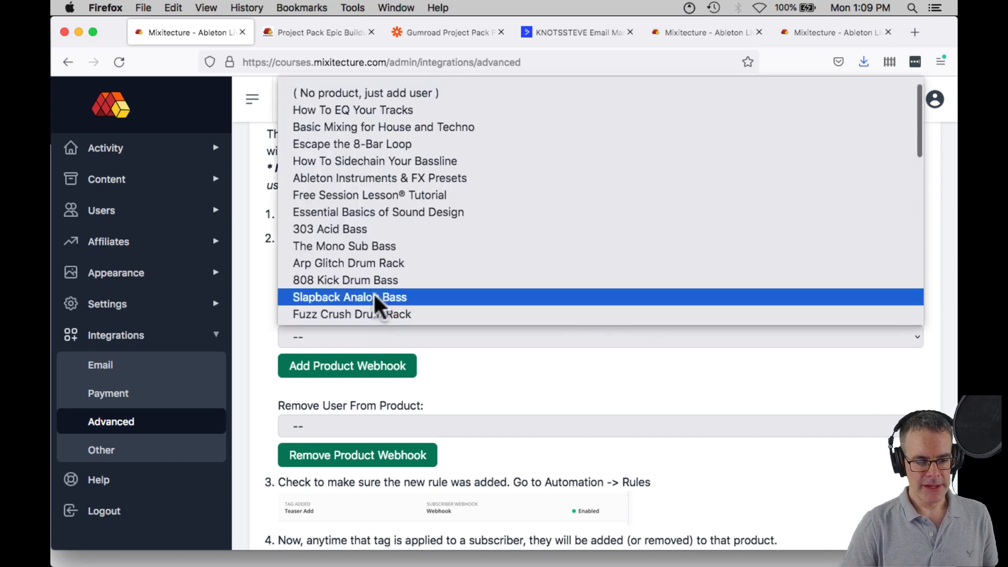
scroll(374, 296, down, 10)
click(360, 315)
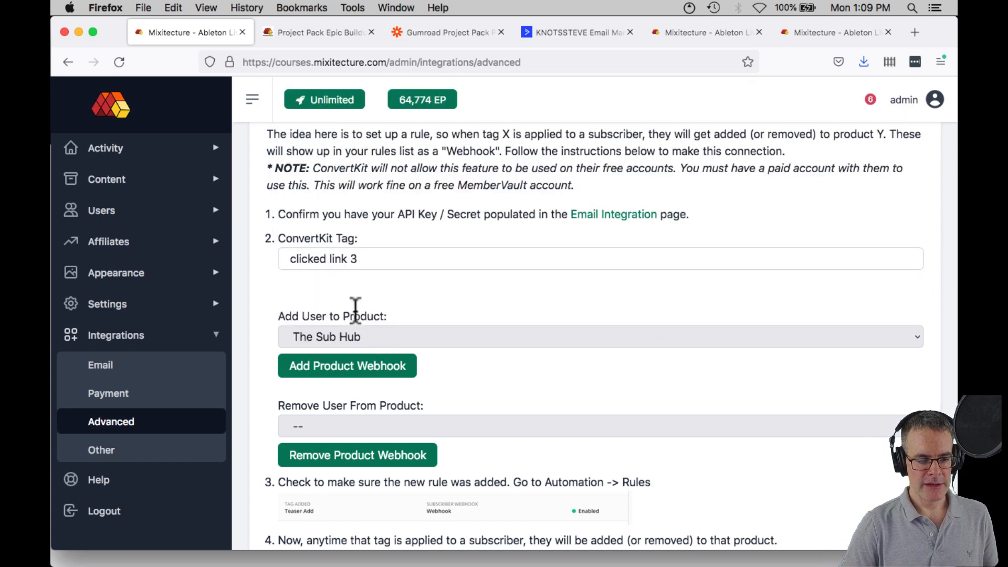
click(350, 374)
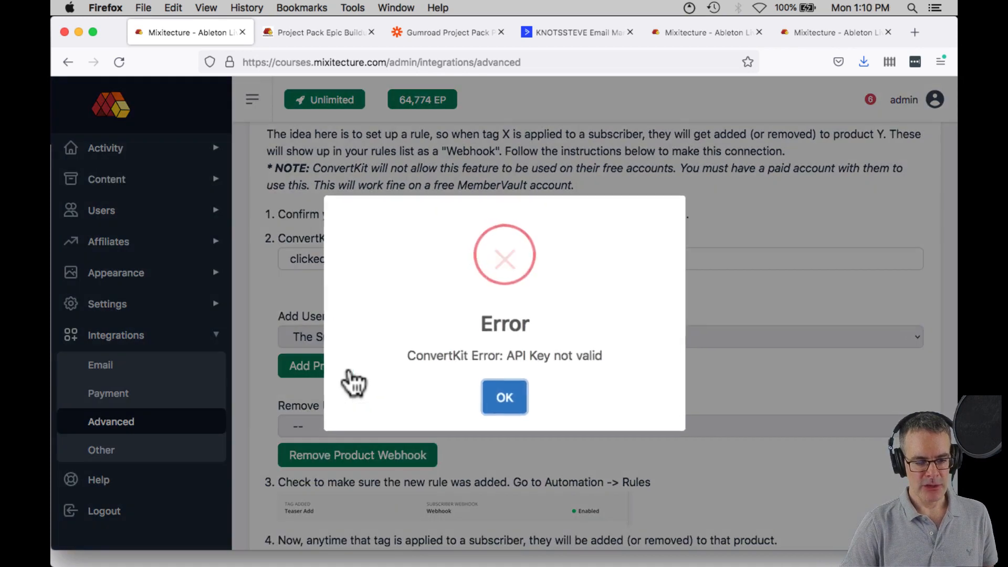
click(504, 399)
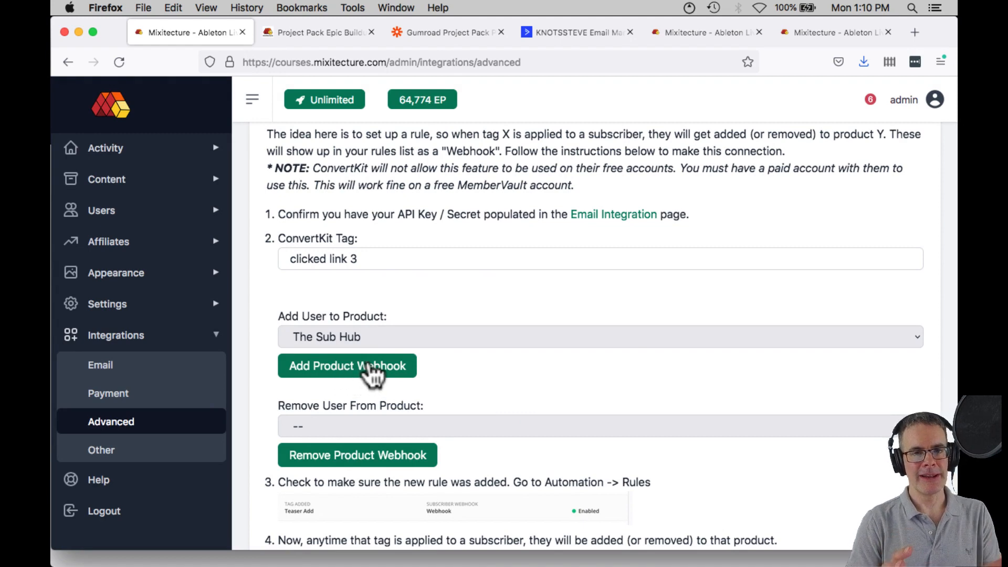
Collapse the ConvertKit Automation and Zapier sections on the Advanced Integration page.
scroll(374, 373, down, 7)
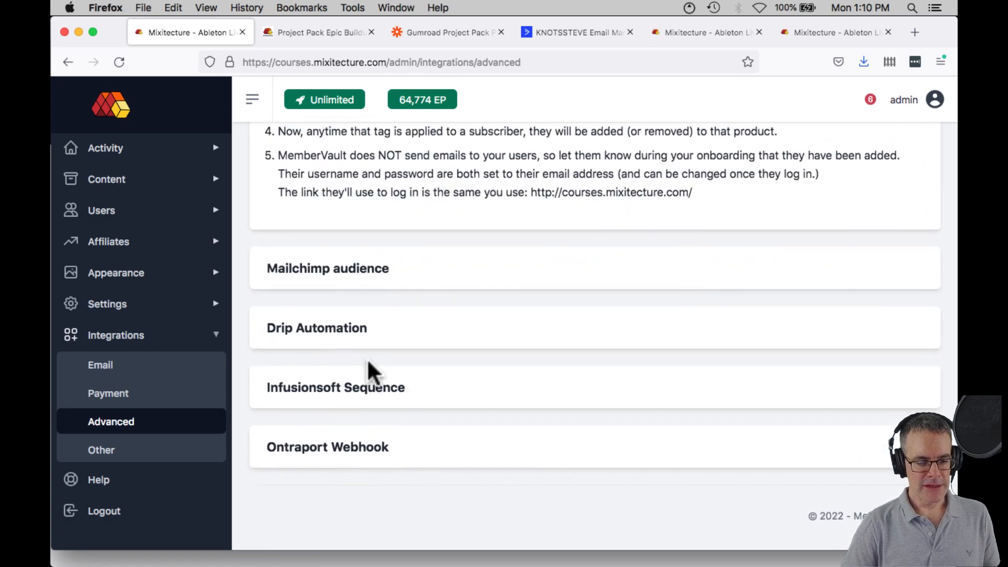
scroll(367, 446, up, 10)
scroll(366, 437, down, 3)
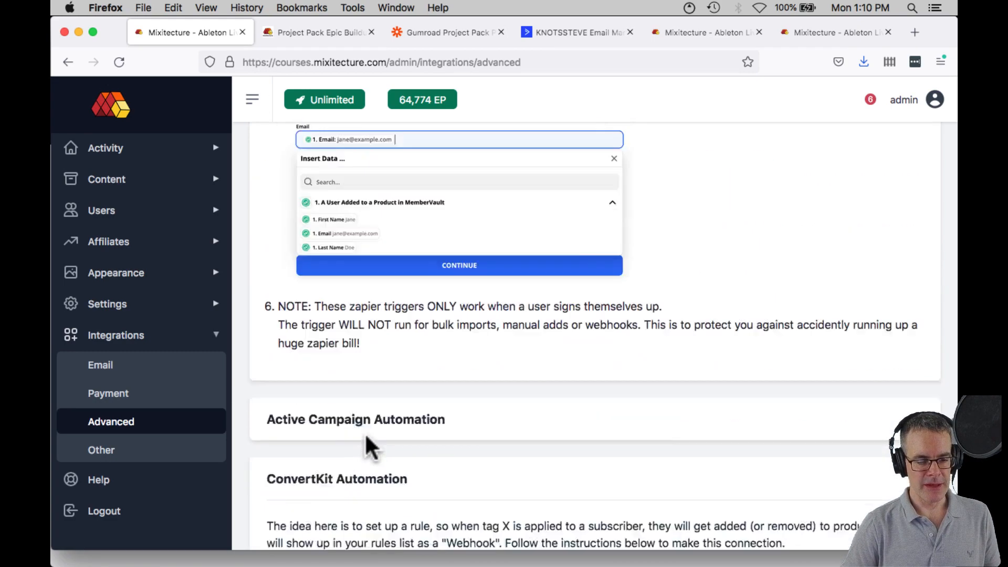
click(366, 402)
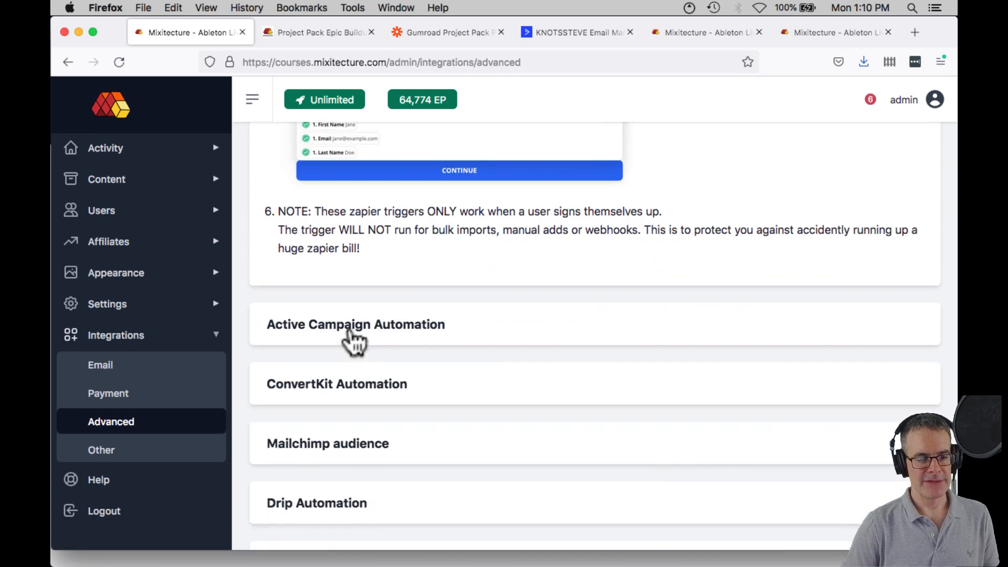
scroll(353, 342, up, 10)
scroll(354, 342, up, 15)
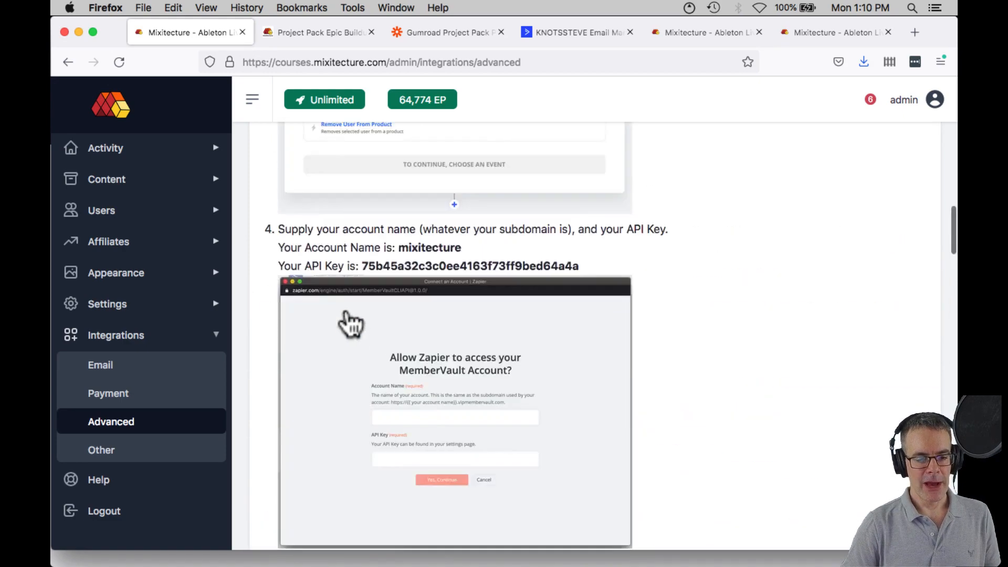
click(328, 205)
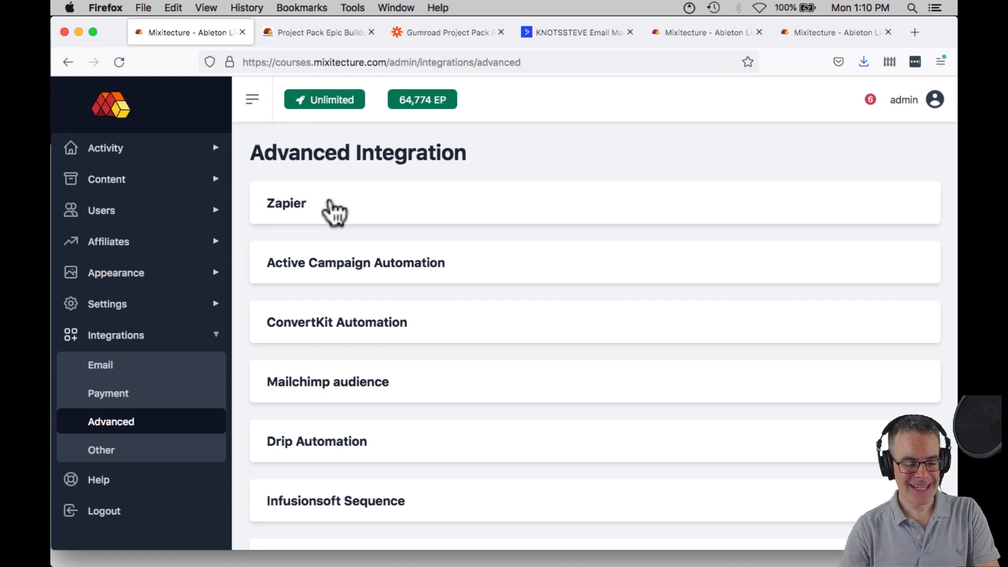
key(super+Tab)
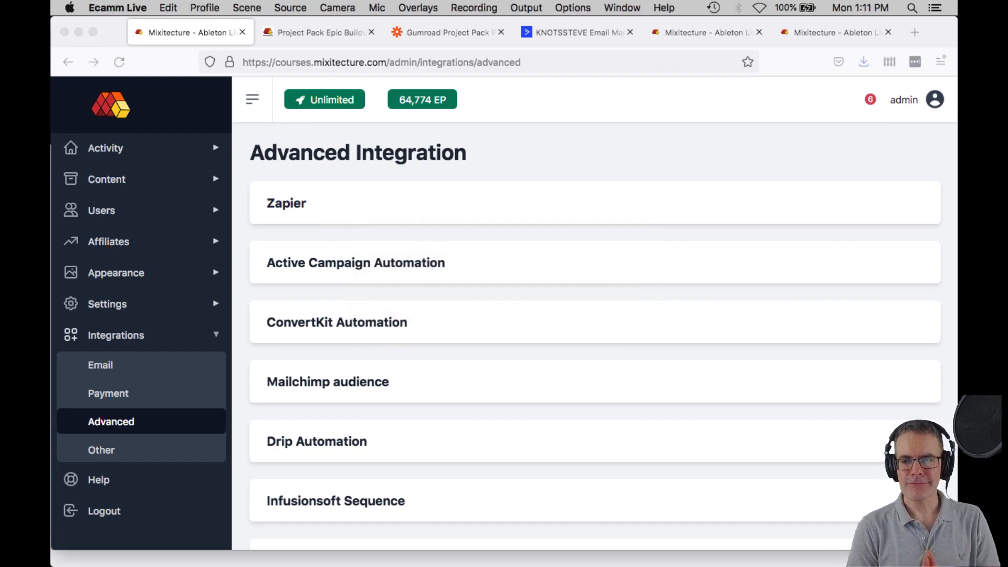